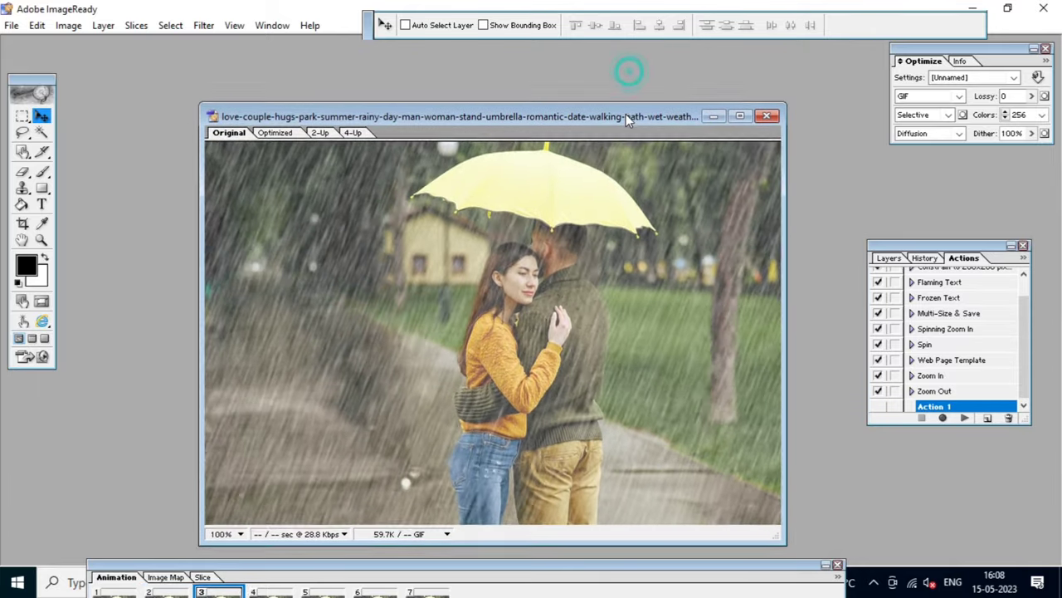
- Close the rainy couple photo in ImageReady without saving, then minimize ImageReady
drag(628, 71, 621, 94)
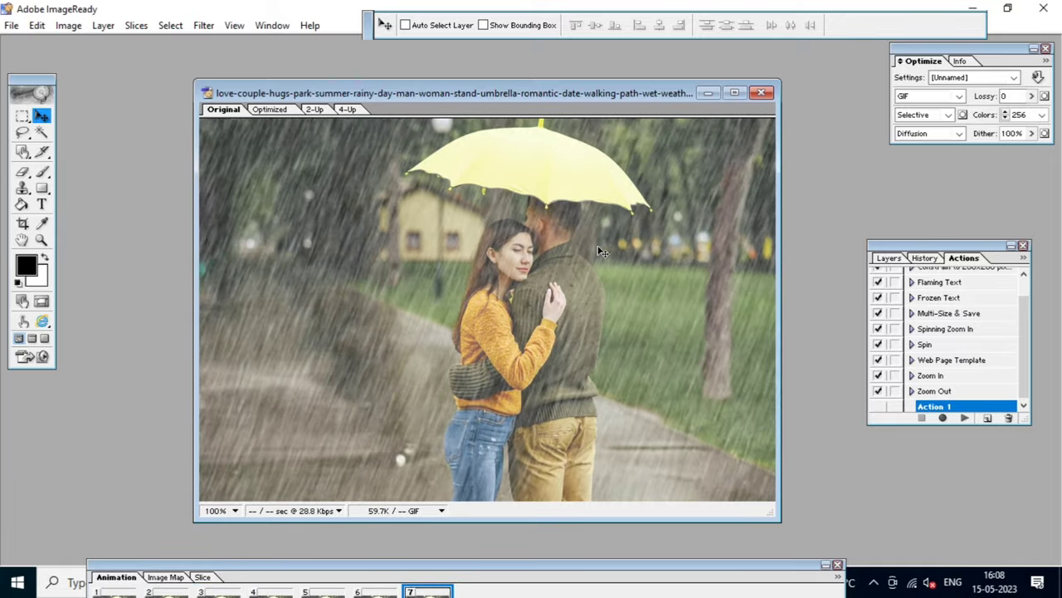
drag(593, 92, 623, 93)
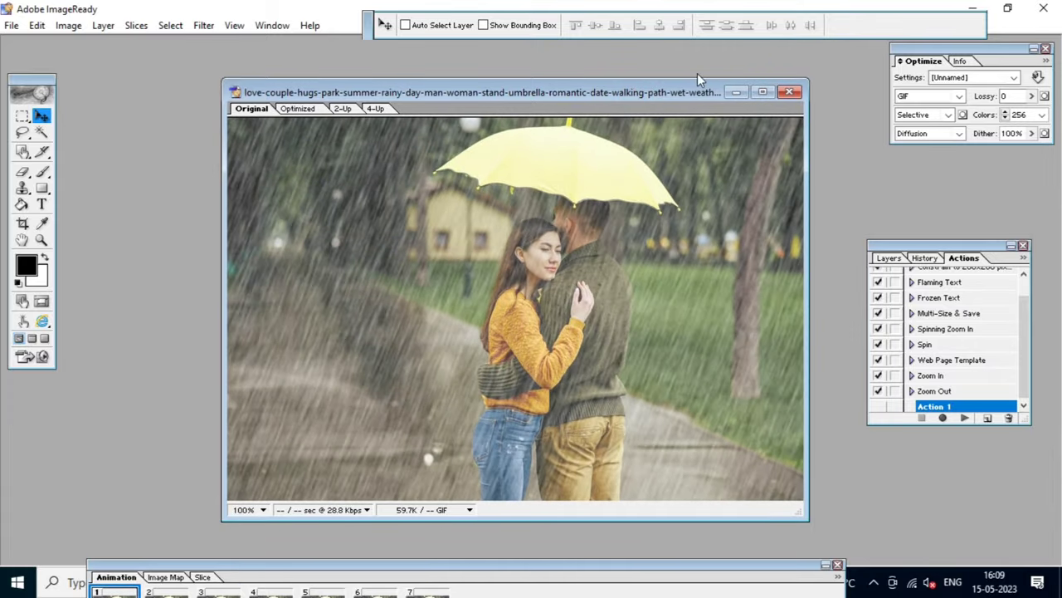
click(790, 93)
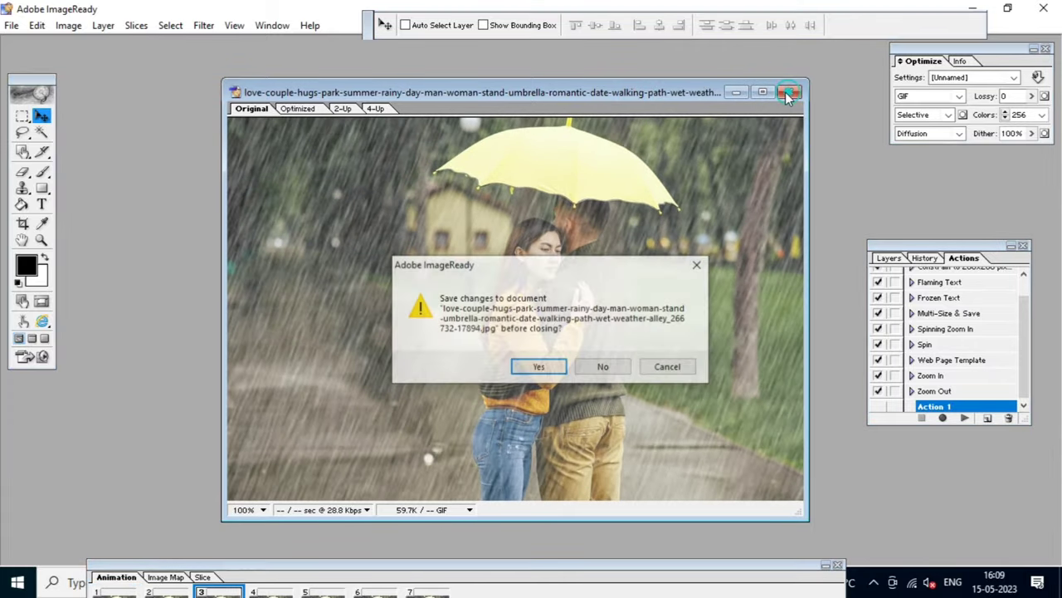
click(604, 367)
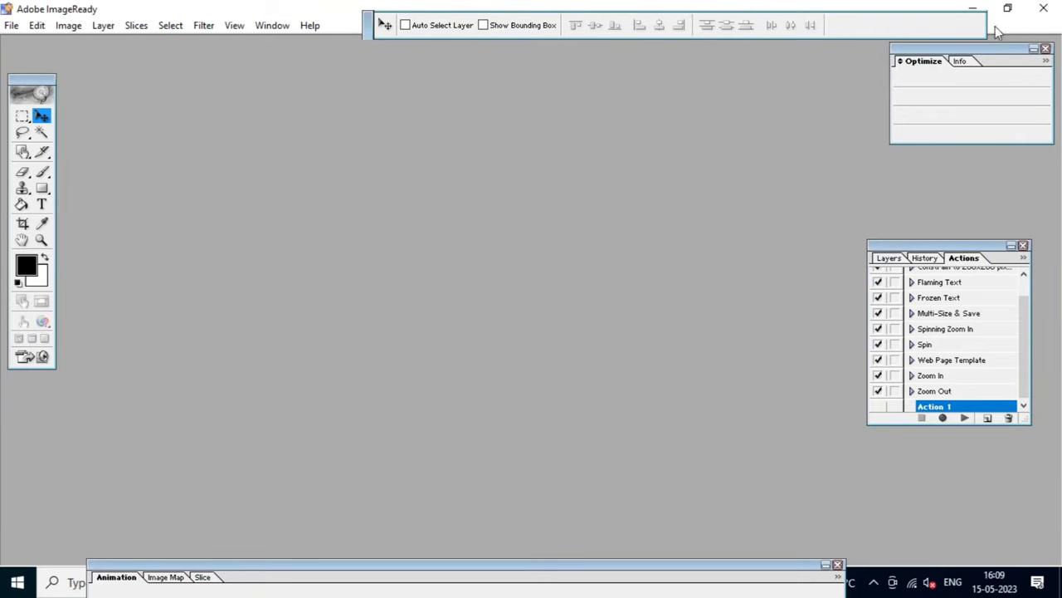
click(973, 8)
- Drag the couple image from USB Drive (H:) into Photoshop to open it
click(547, 335)
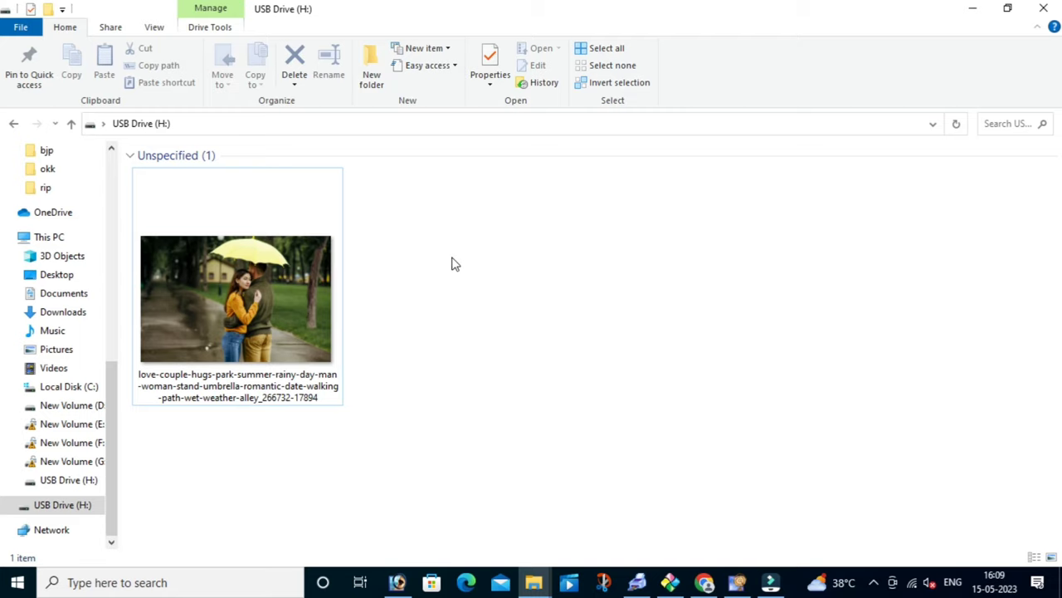
mouse_move(274, 324)
mouse_down()
mouse_move(390, 587)
mouse_move(485, 303)
mouse_up()
mouse_move(561, 80)
mouse_down()
mouse_move(715, 226)
mouse_move(656, 107)
mouse_move(606, 96)
mouse_up()
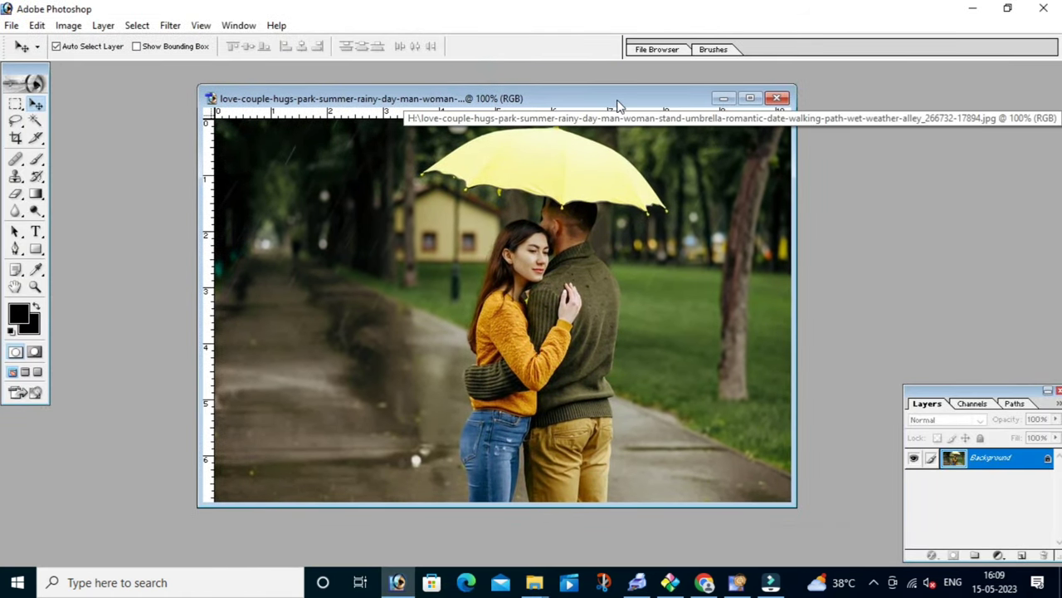
- Reposition the Layers palette and add an empty Layer 1 above Background
drag(967, 391, 923, 315)
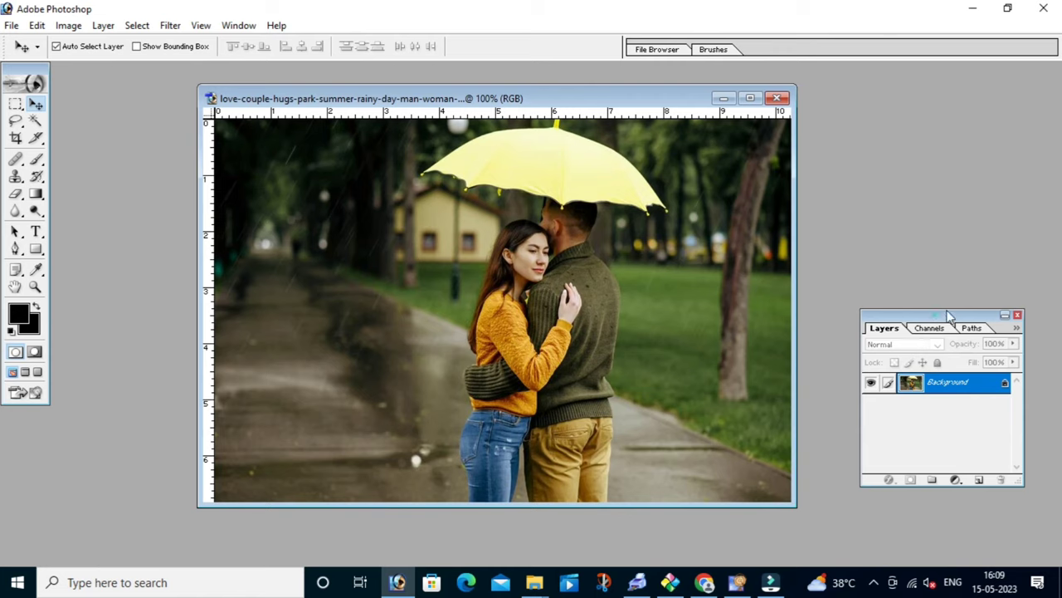
drag(950, 315, 960, 311)
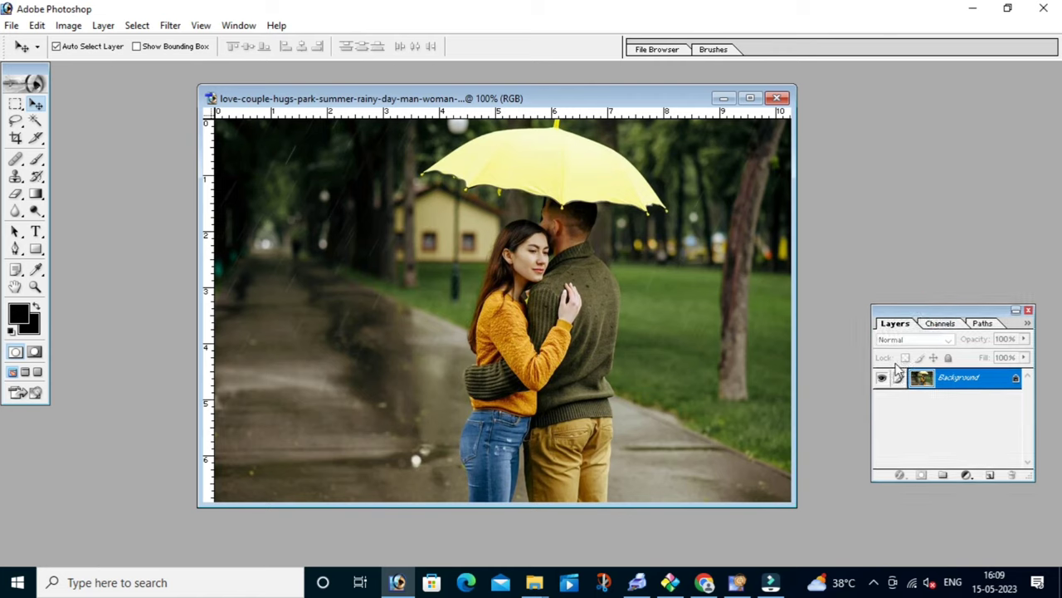
drag(921, 314, 908, 316)
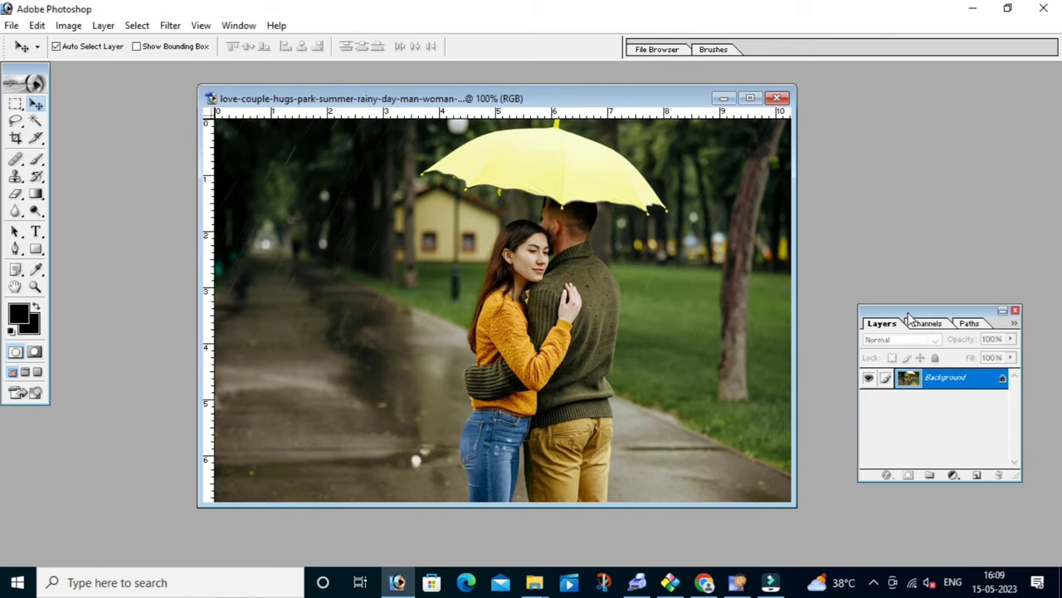
key(F7)
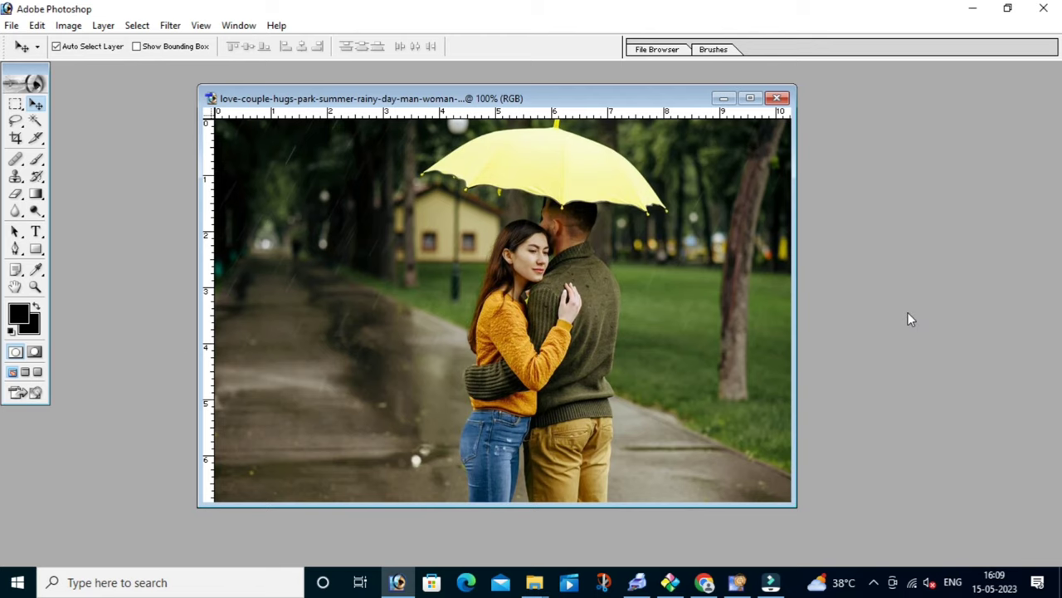
key(F7)
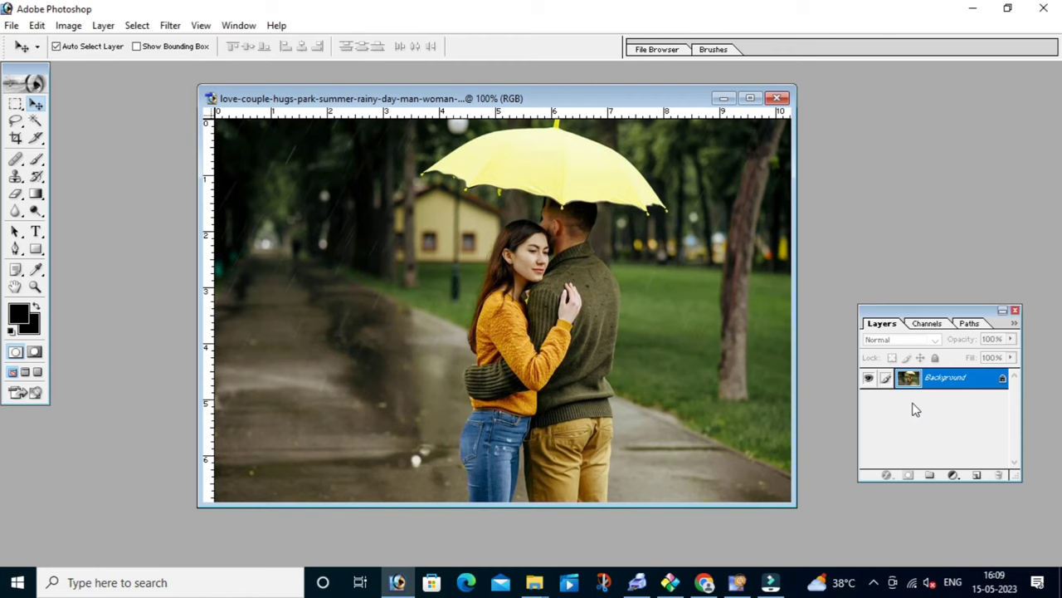
click(977, 477)
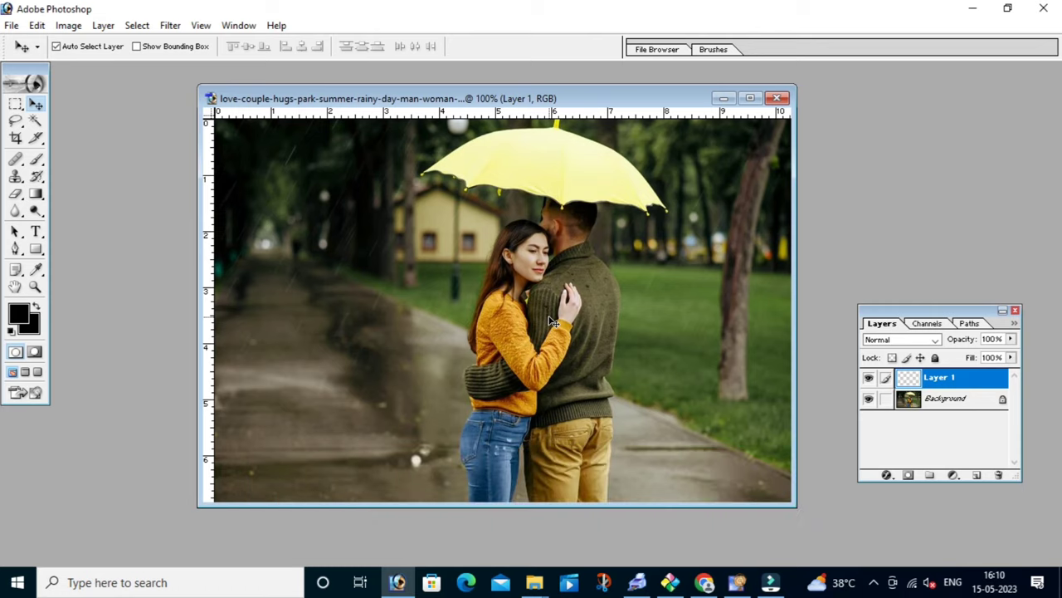
- Fill Layer 1 with solid black and maximize the document window
key(ctrl+BackSpace)
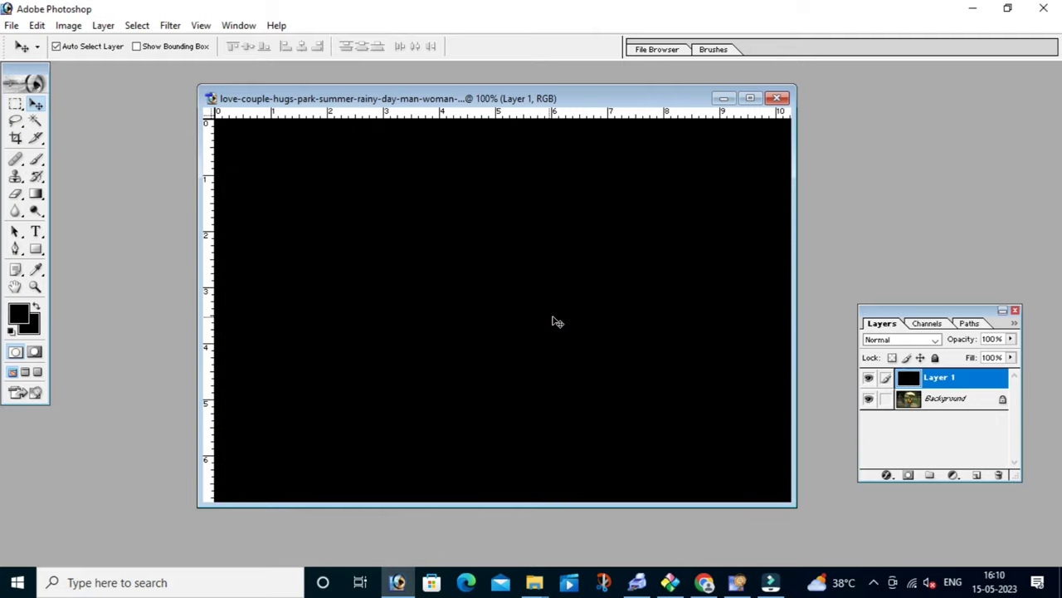
click(751, 98)
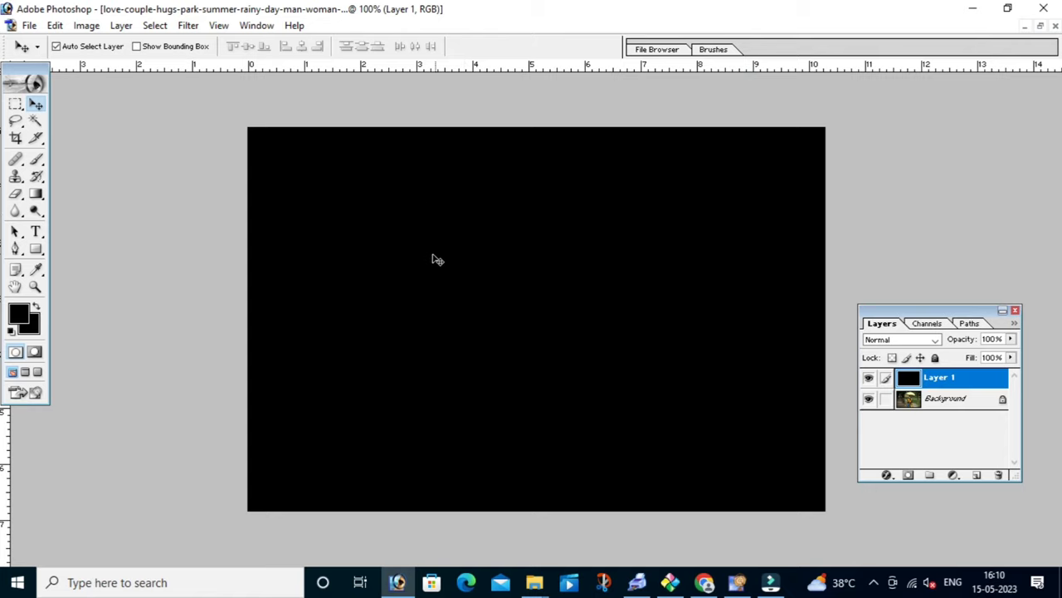
- Apply monochromatic Gaussian Add Noise to the black Layer 1
click(190, 27)
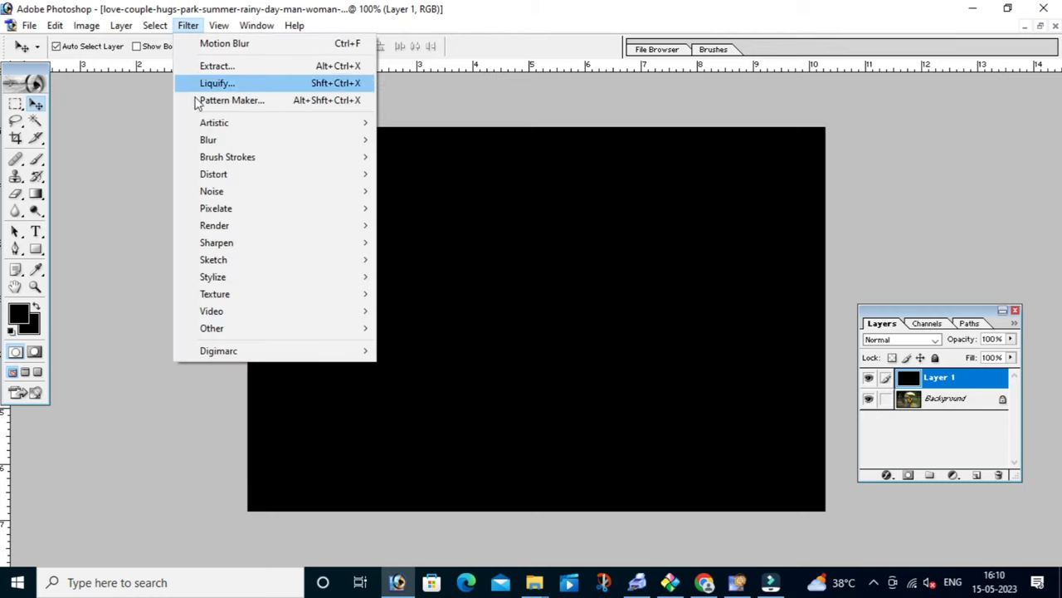
mouse_move(213, 191)
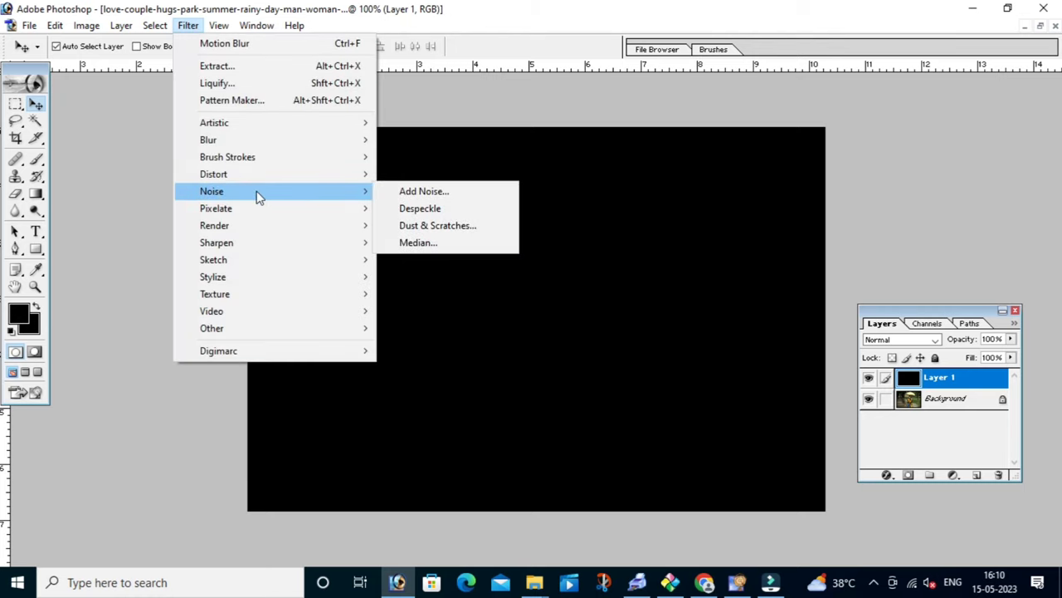
click(439, 199)
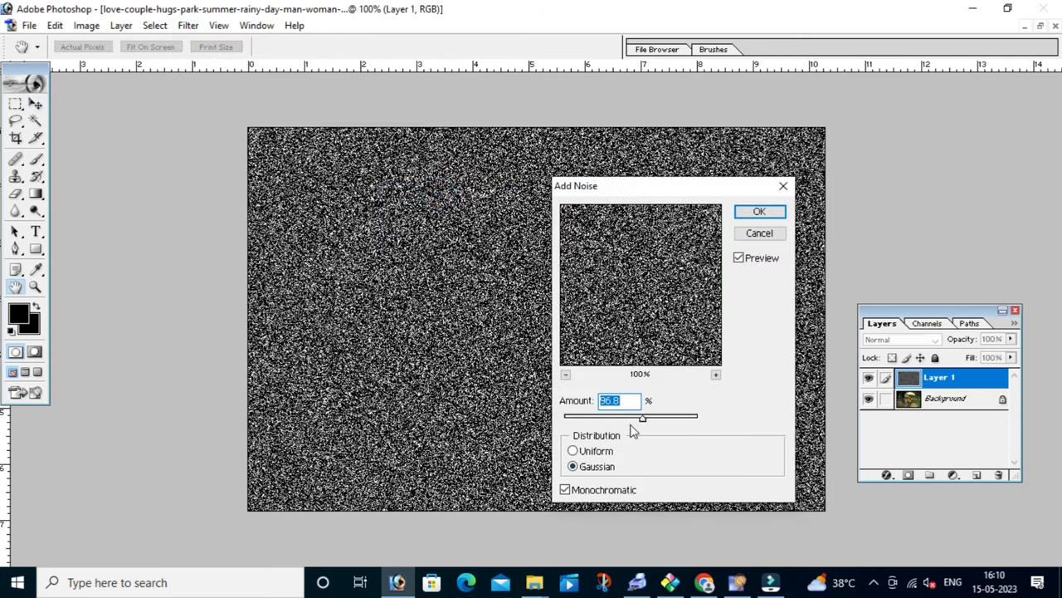
drag(642, 422, 621, 420)
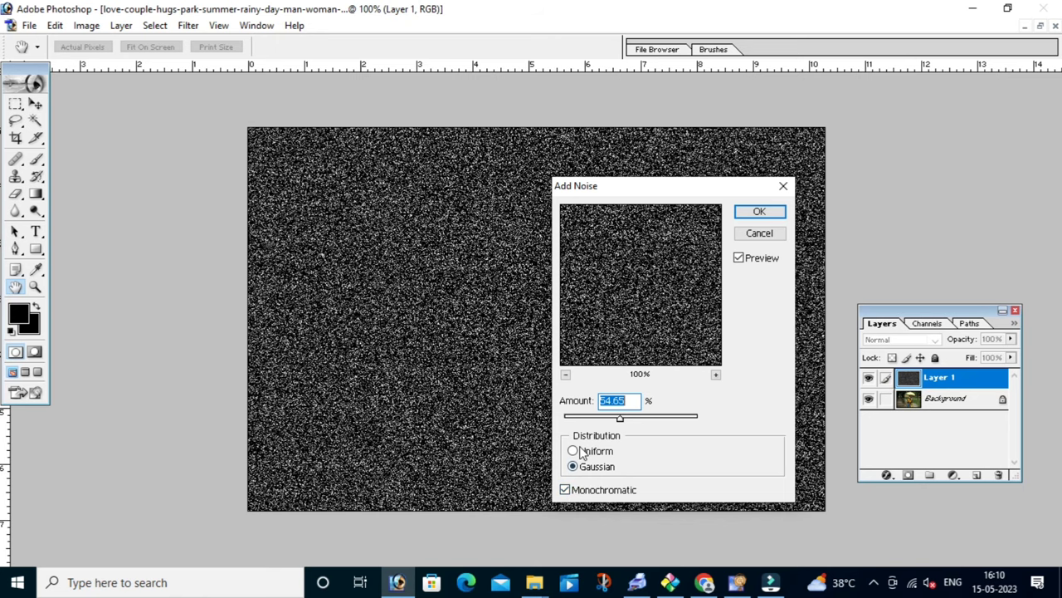
drag(613, 419, 644, 427)
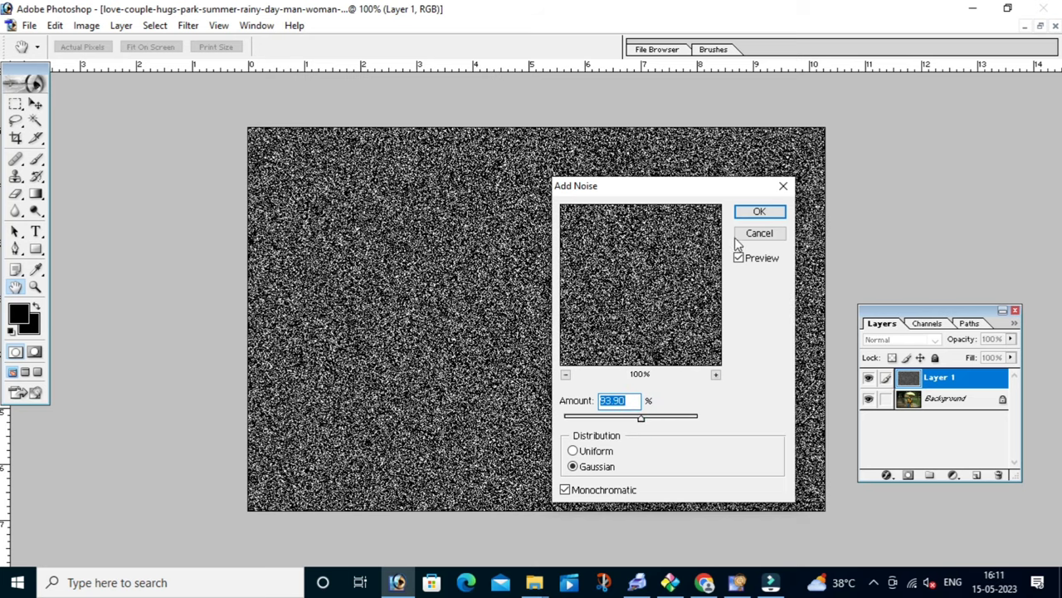
click(755, 211)
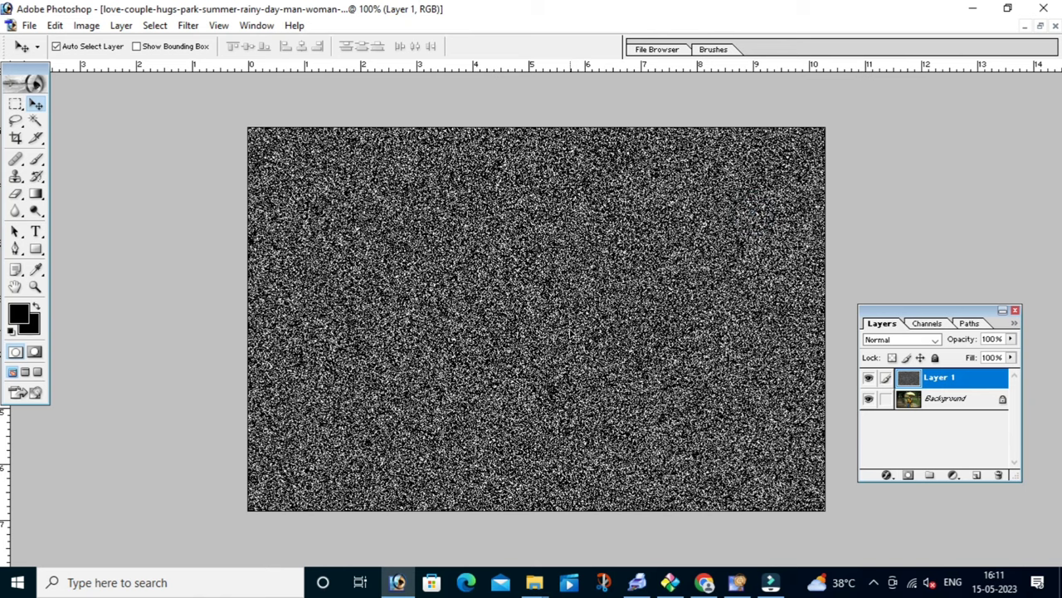
- Soften the noise on Layer 1 with a 1.5-pixel Gaussian Blur
click(188, 25)
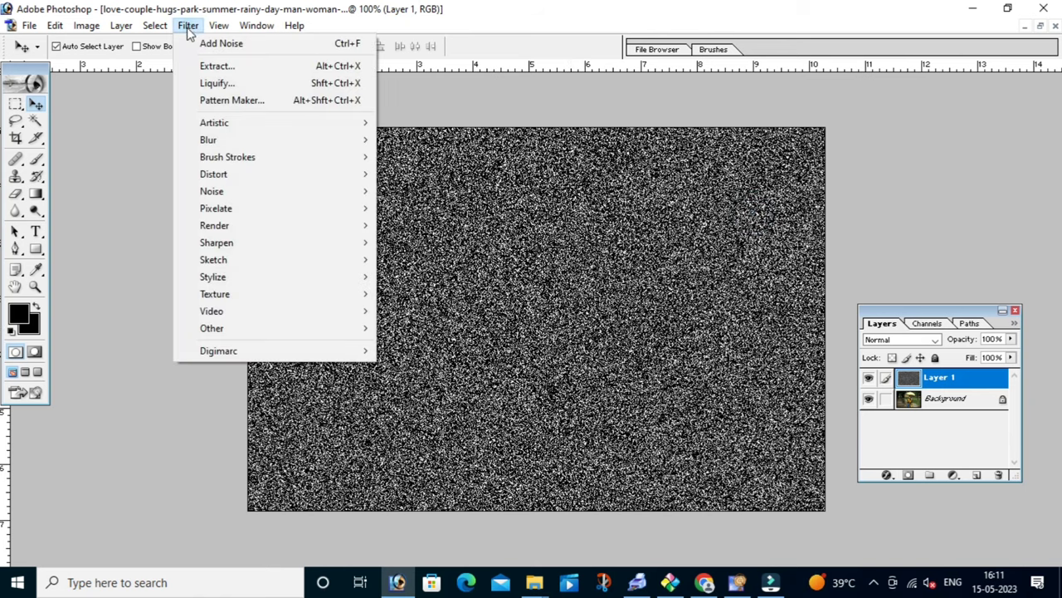
mouse_move(209, 139)
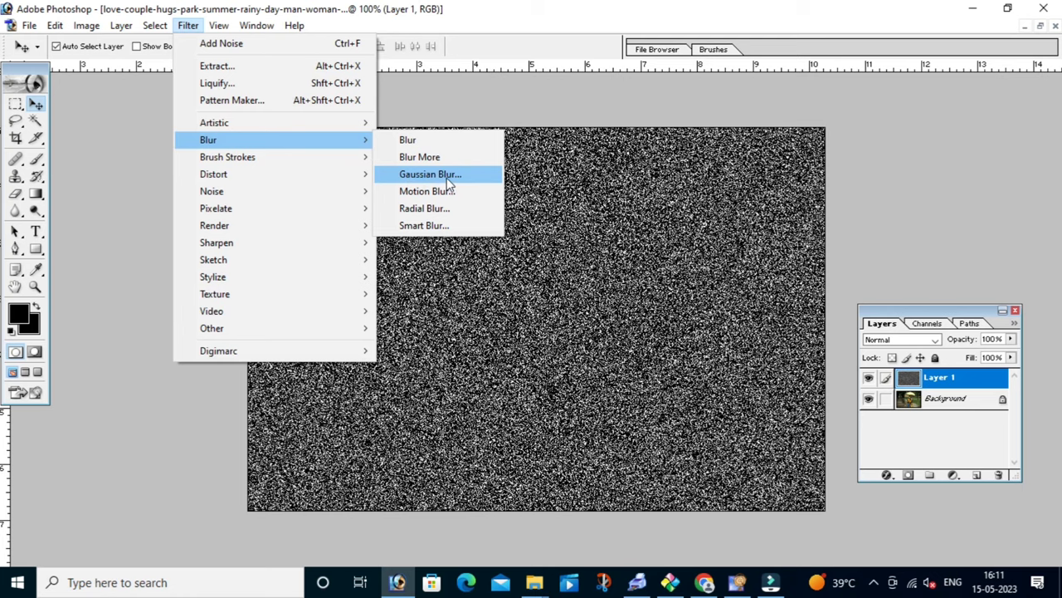
click(451, 181)
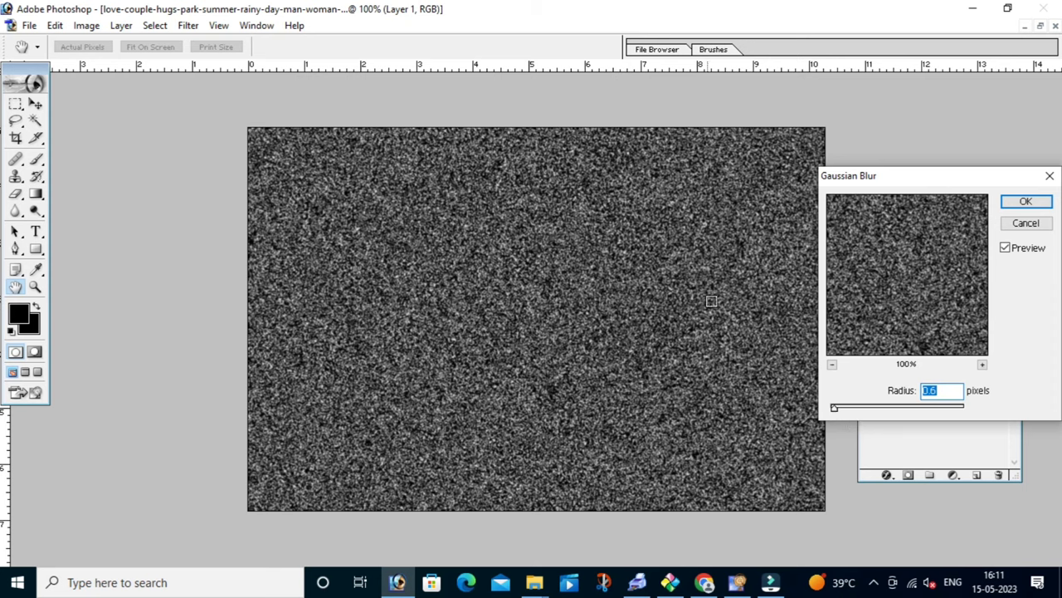
mouse_move(836, 408)
mouse_down()
mouse_move(848, 409)
mouse_move(836, 413)
mouse_up()
click(1026, 201)
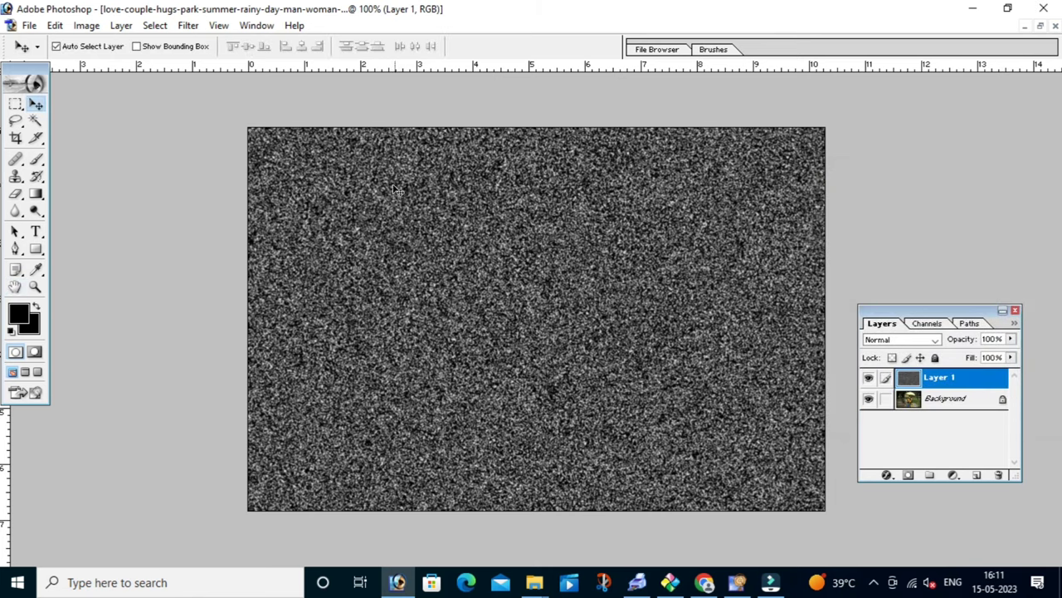
click(190, 27)
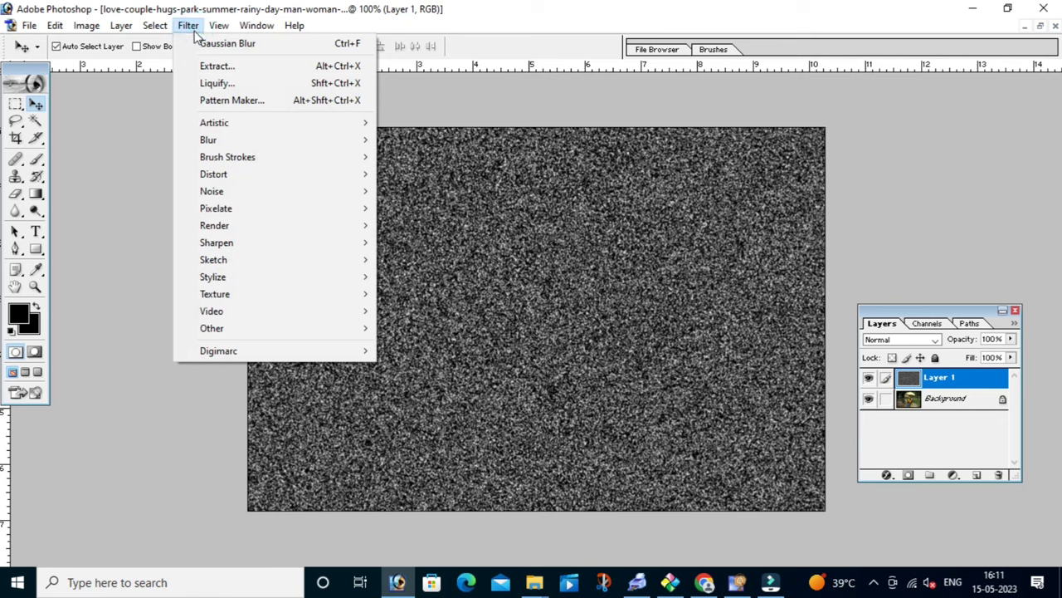
mouse_move(208, 140)
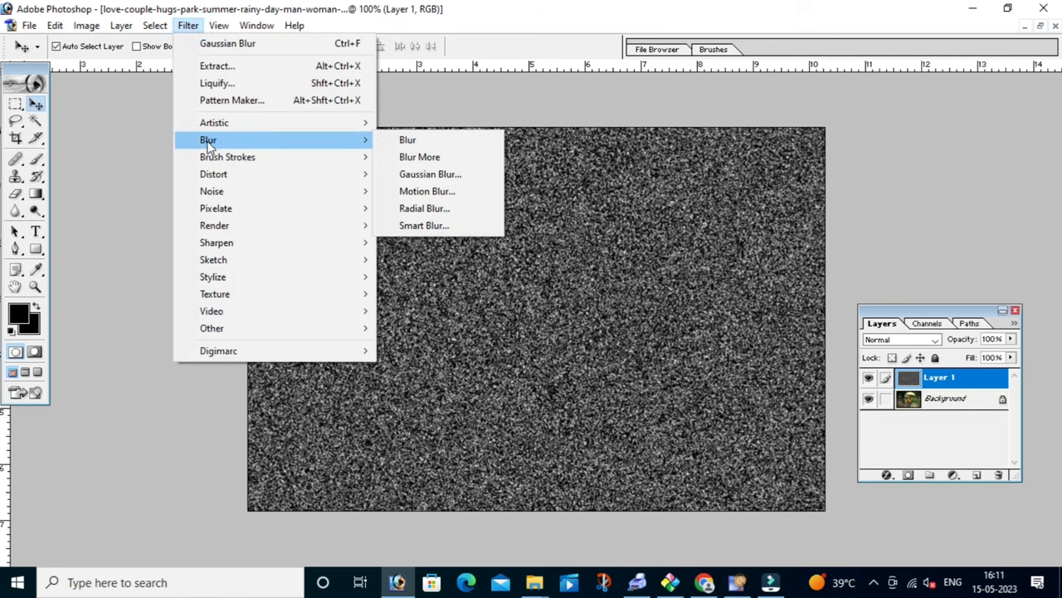
- Apply a Motion Blur with angle 67° and distance 21 pixels to Layer 1
click(440, 200)
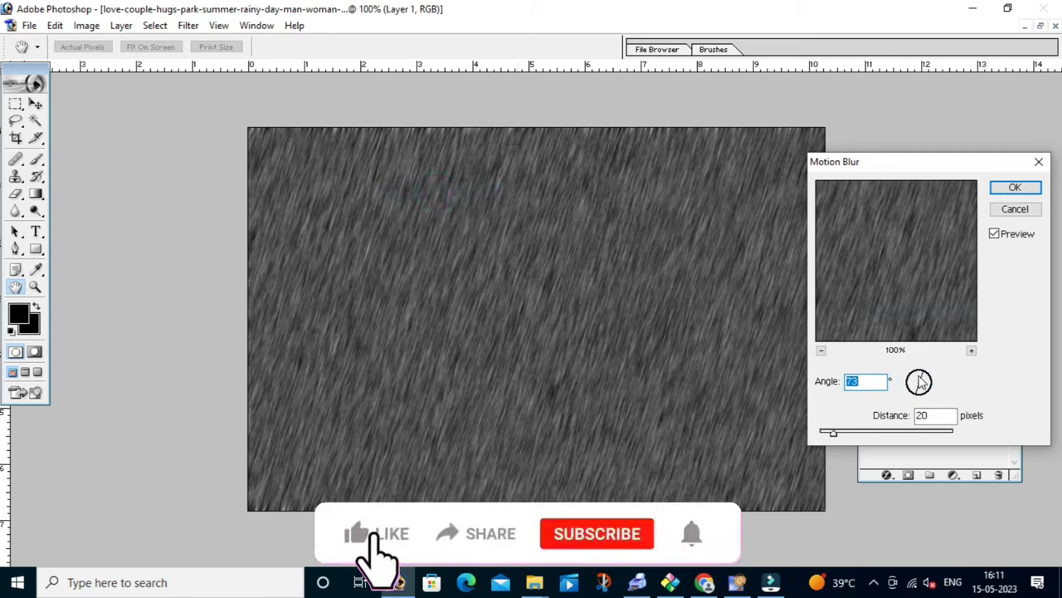
mouse_move(862, 167)
mouse_down()
mouse_move(712, 142)
mouse_move(742, 147)
mouse_up()
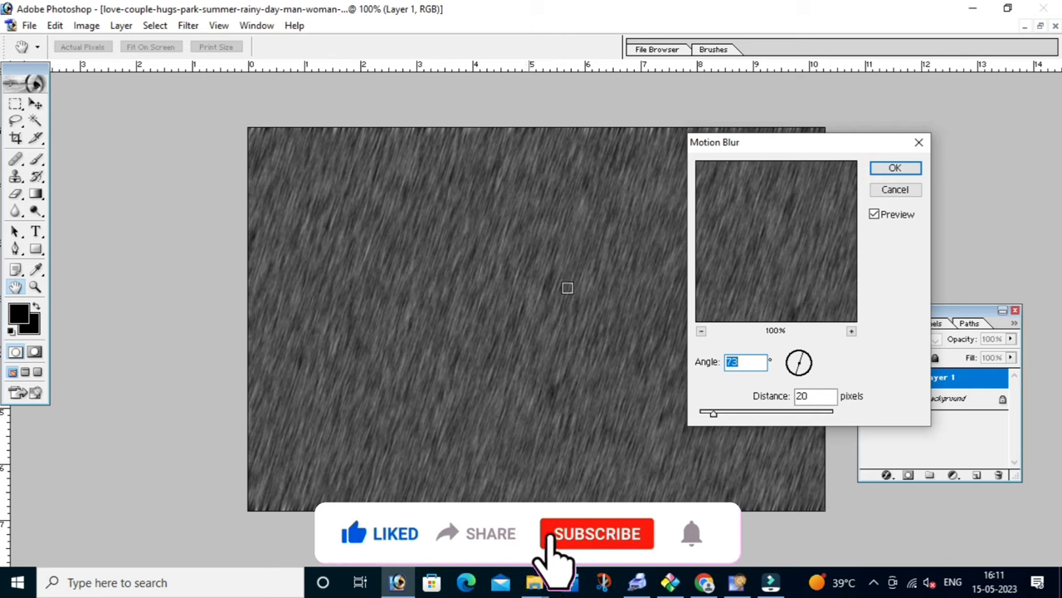
click(804, 355)
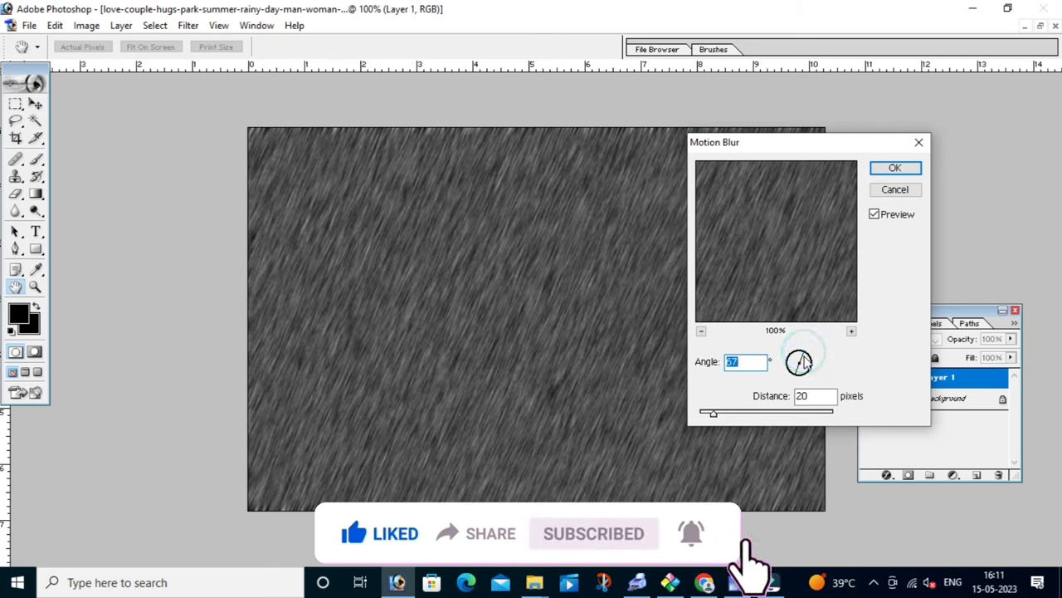
mouse_move(714, 413)
mouse_down()
mouse_move(730, 419)
mouse_move(718, 417)
mouse_up()
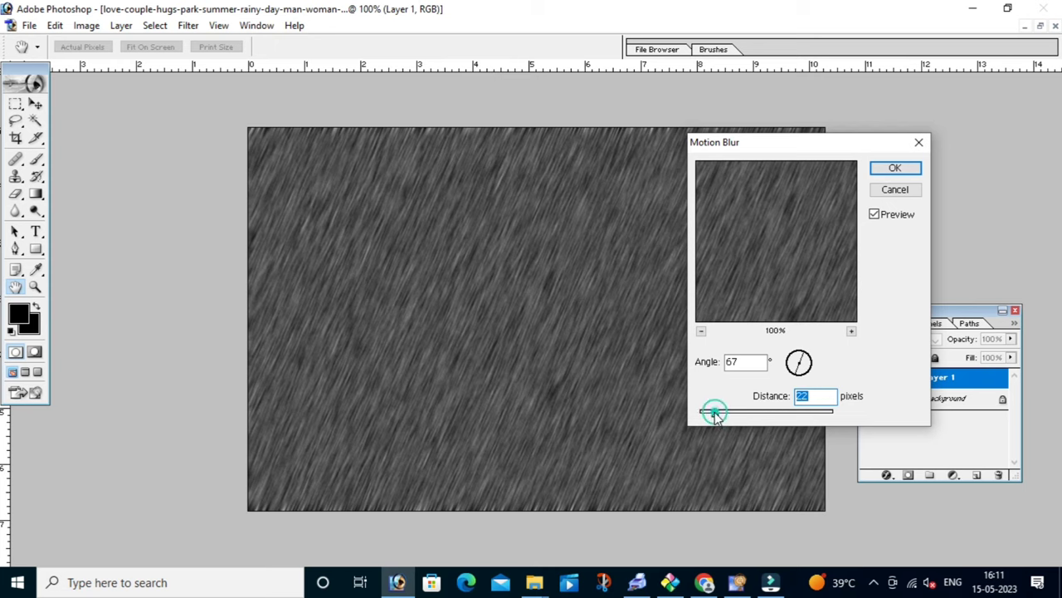
drag(718, 417, 714, 418)
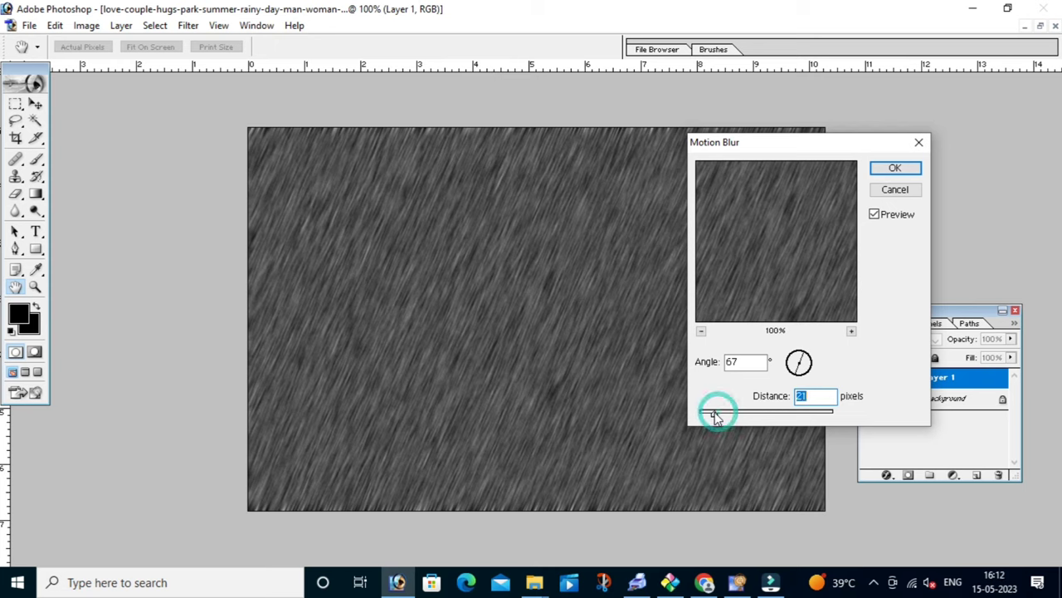
click(895, 169)
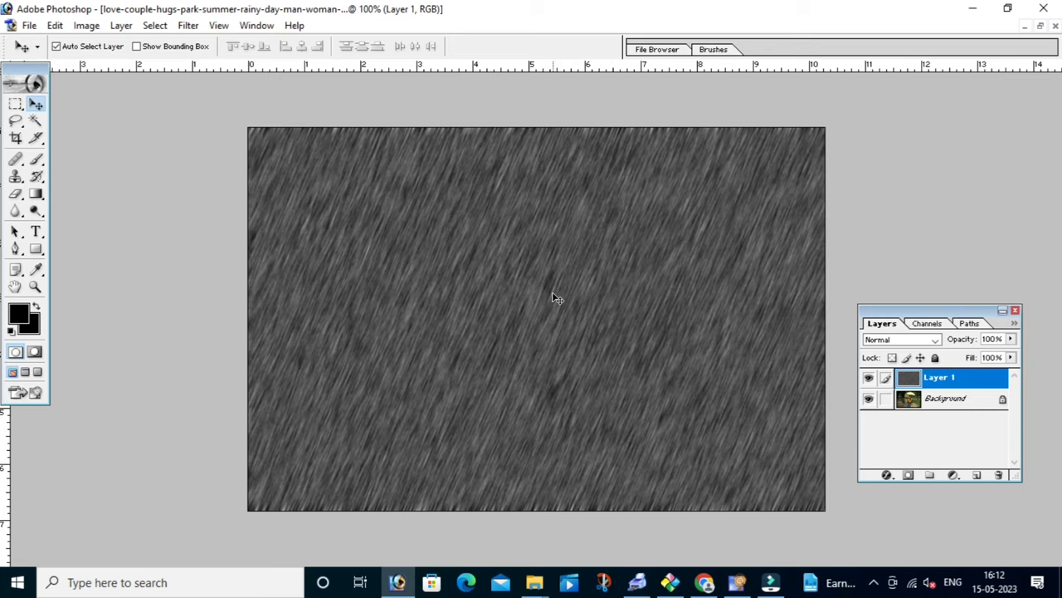
- Scale the rain layer to 126.2%, rotate it about 3.3°, and nudge it past the canvas edges
key(ctrl+minus)
key(ctrl+minus)
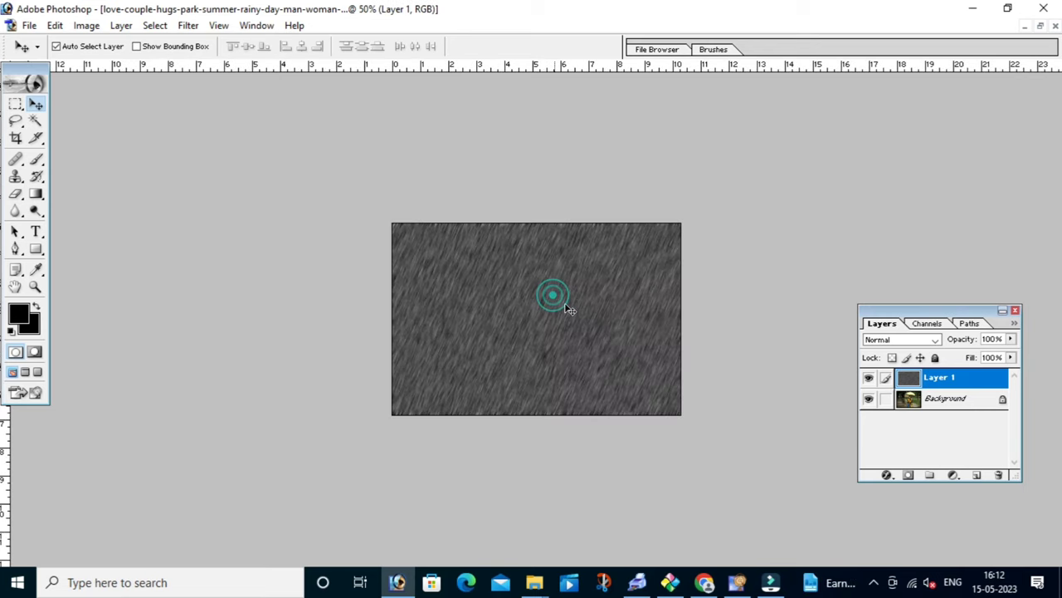
key(ctrl+t)
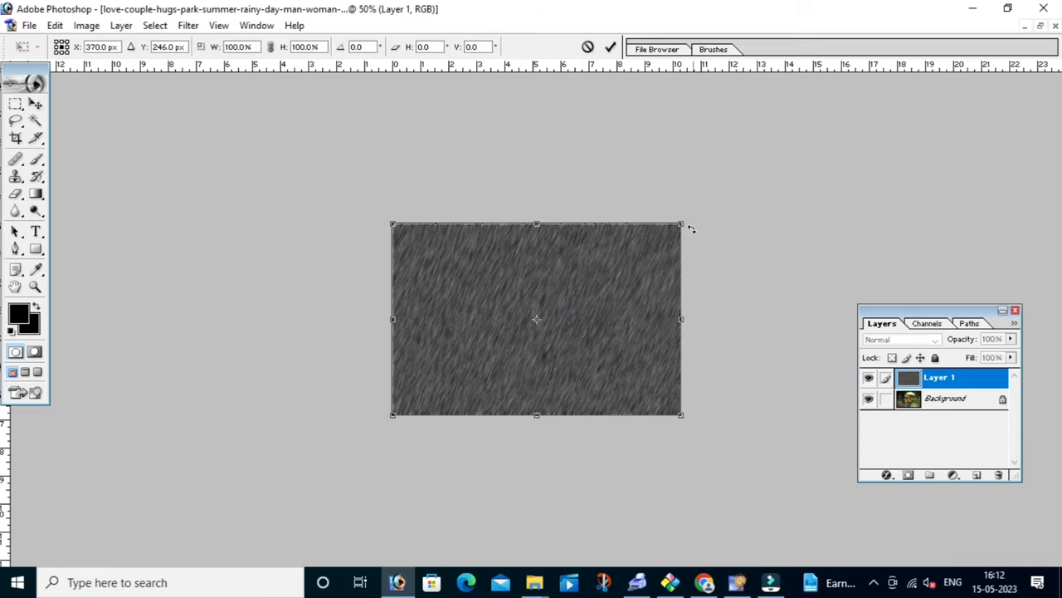
drag(681, 222, 718, 199)
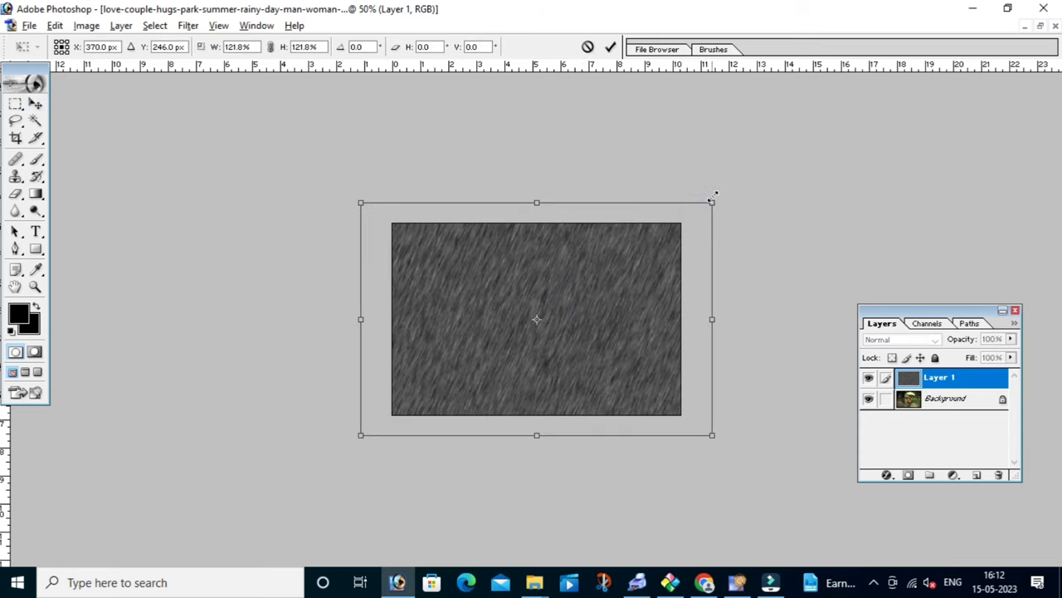
drag(750, 254, 751, 264)
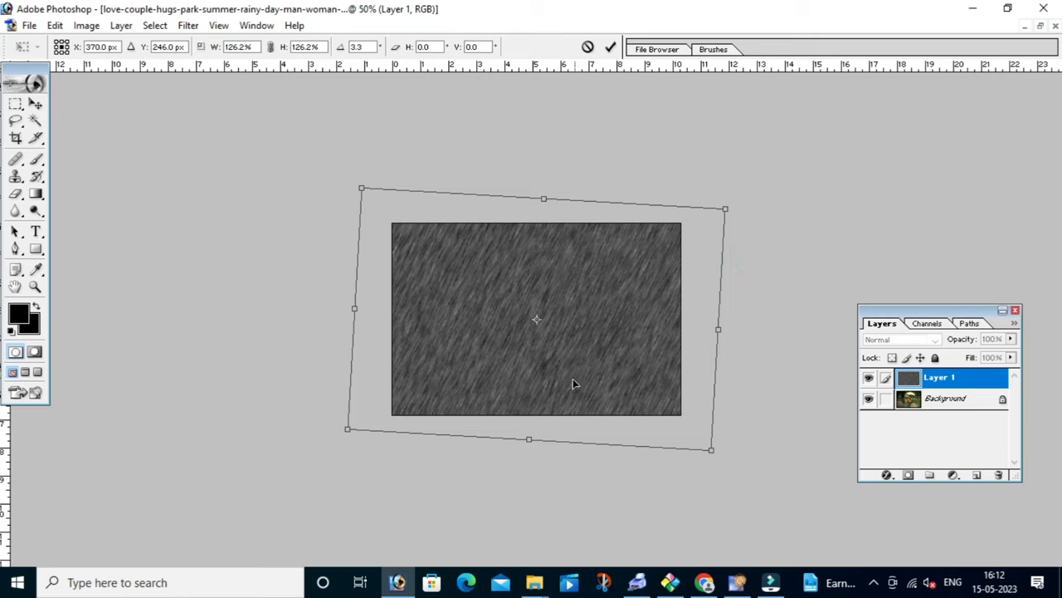
drag(557, 393, 588, 379)
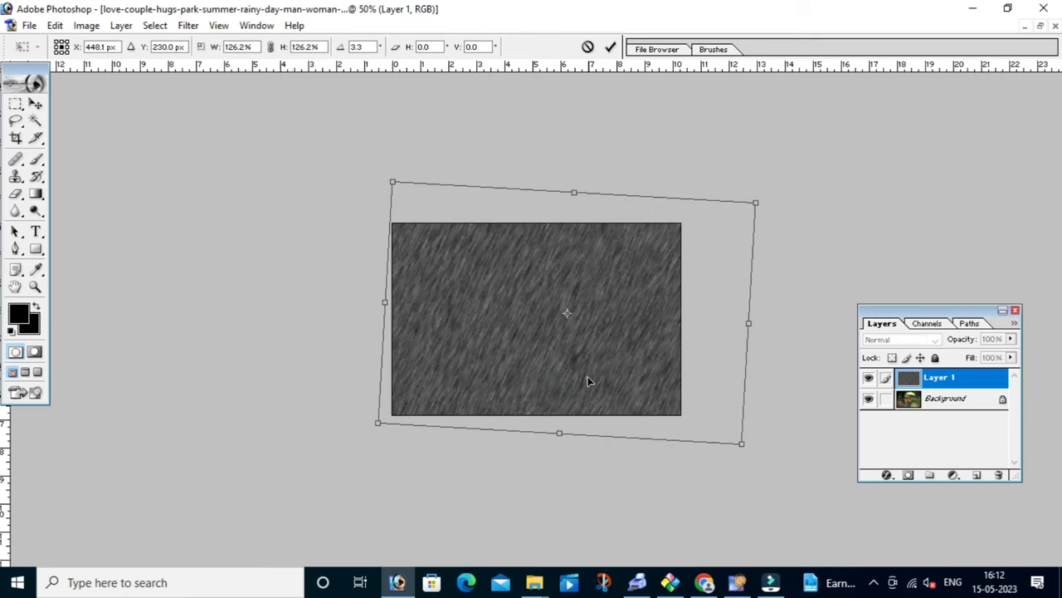
key(Right)
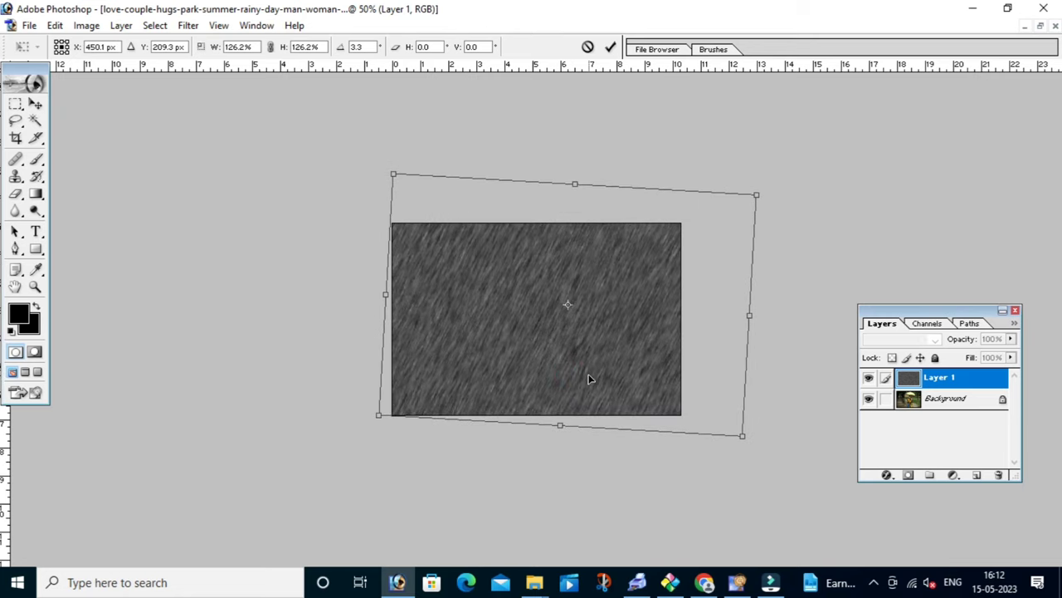
key(Right)
key(Right)
key(Right)
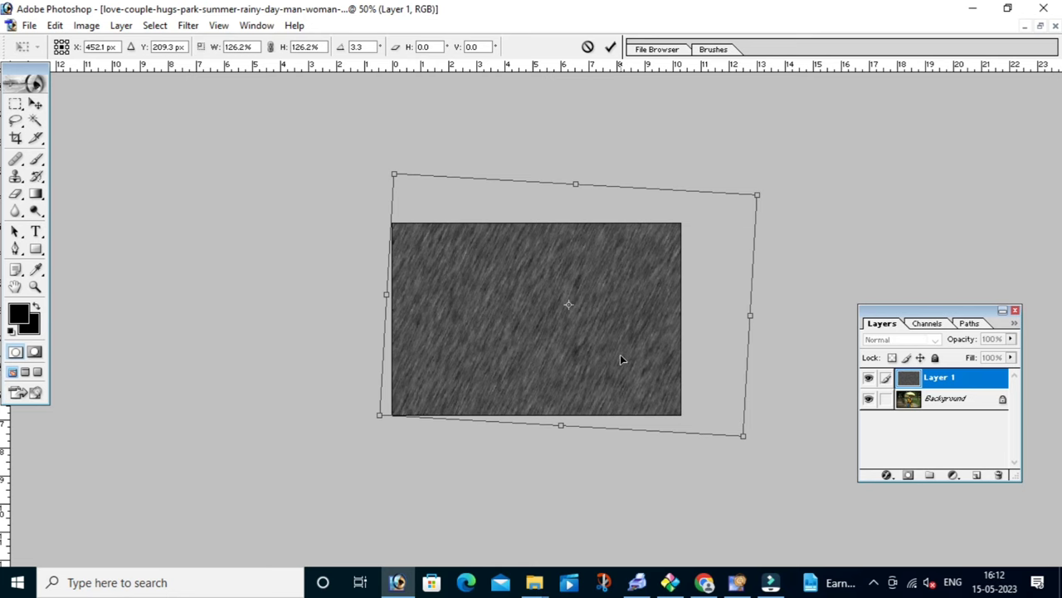
- Commit the transform and set Layer 1's blend mode to Screen
double_click(619, 338)
key(ctrl+0)
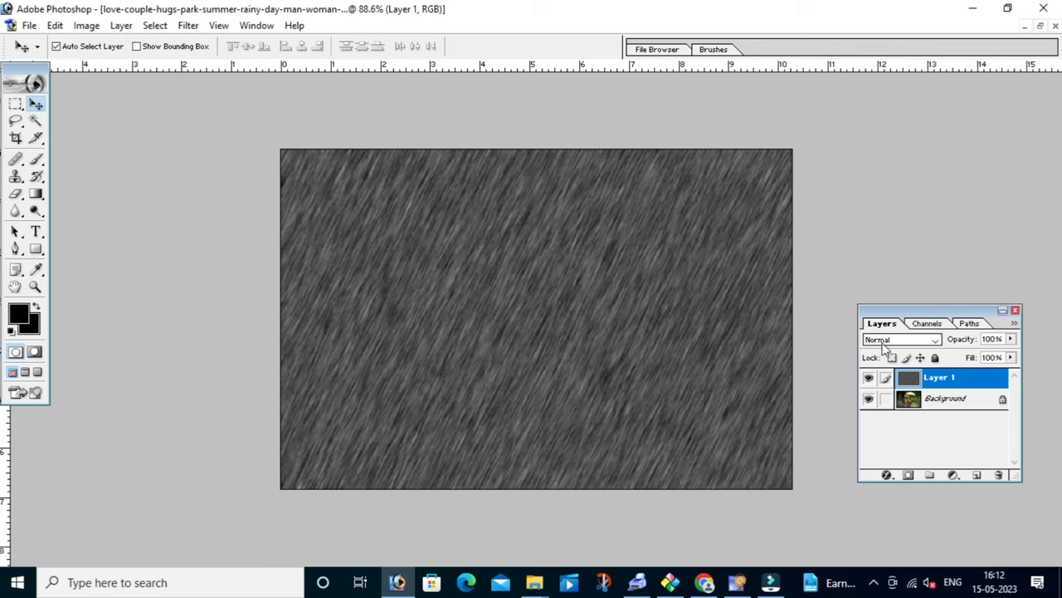
drag(887, 324, 869, 291)
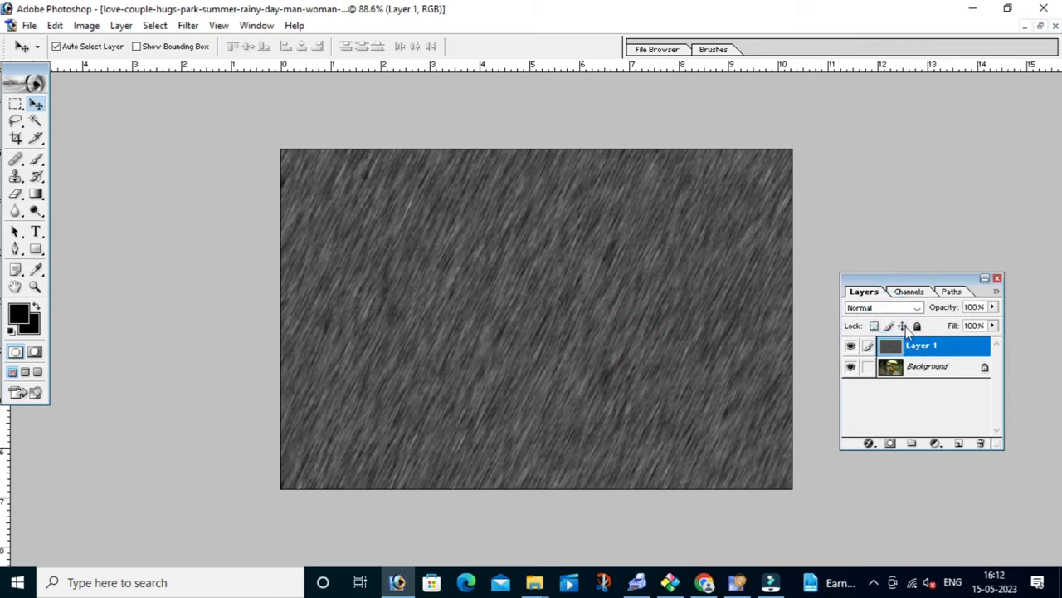
click(916, 308)
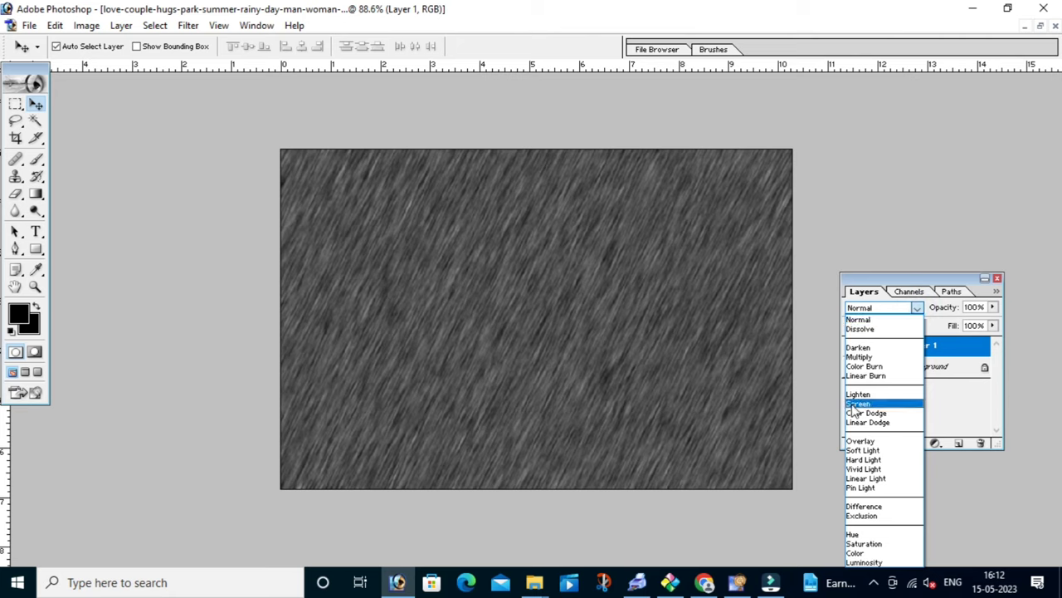
click(860, 403)
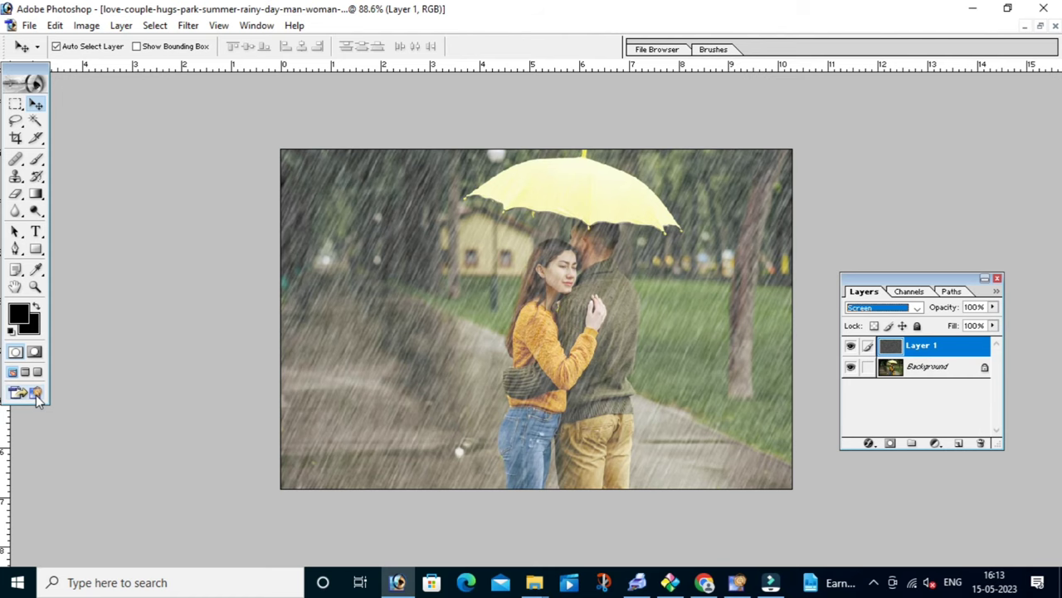
- Send the rainy image to ImageReady and arrange its window and Animation palette
click(37, 397)
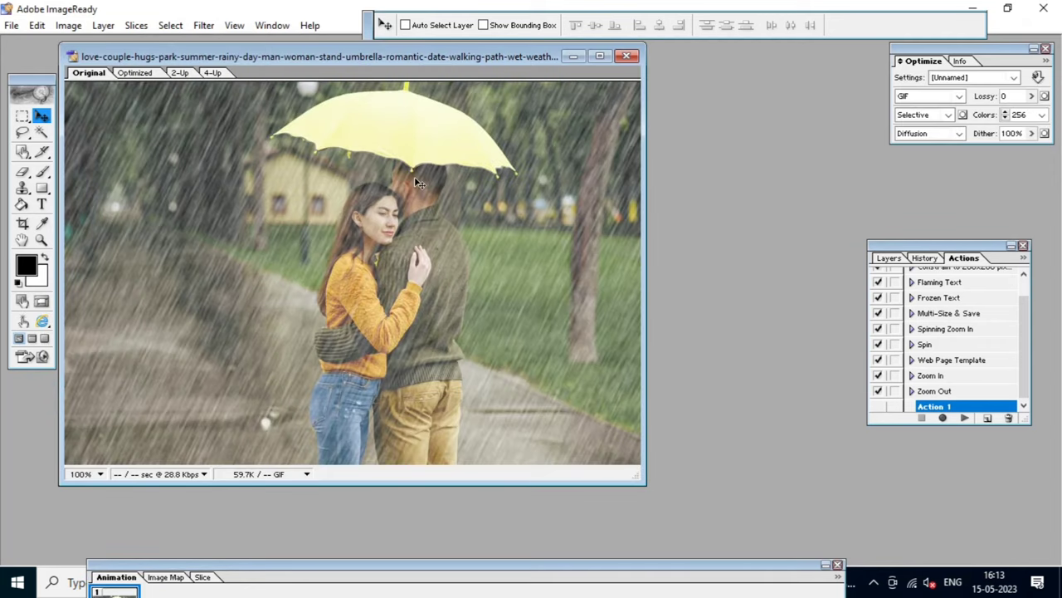
mouse_move(386, 57)
mouse_down()
mouse_move(551, 77)
mouse_move(522, 81)
mouse_up()
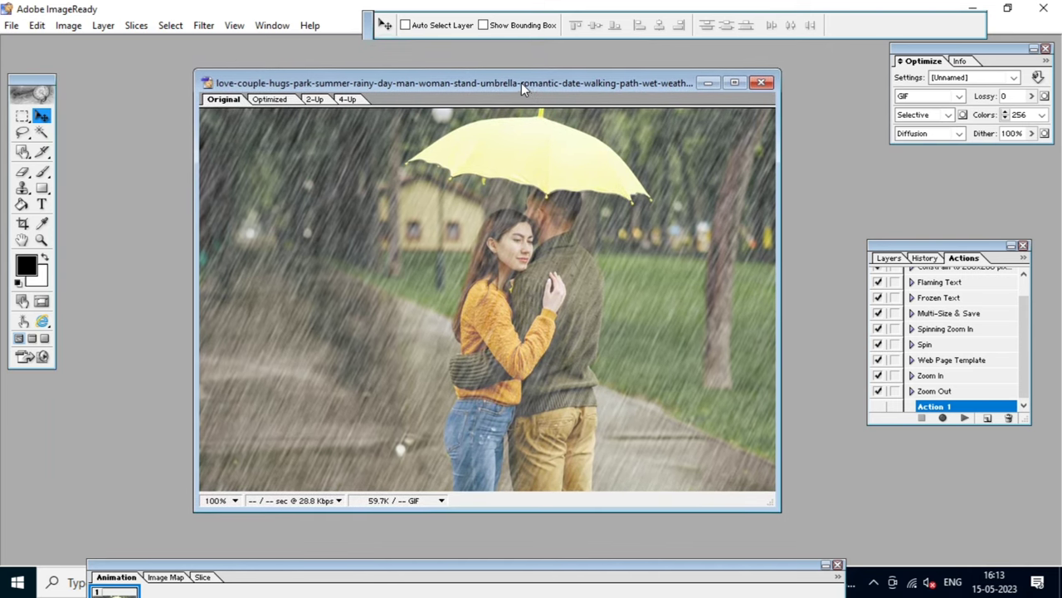
double_click(648, 565)
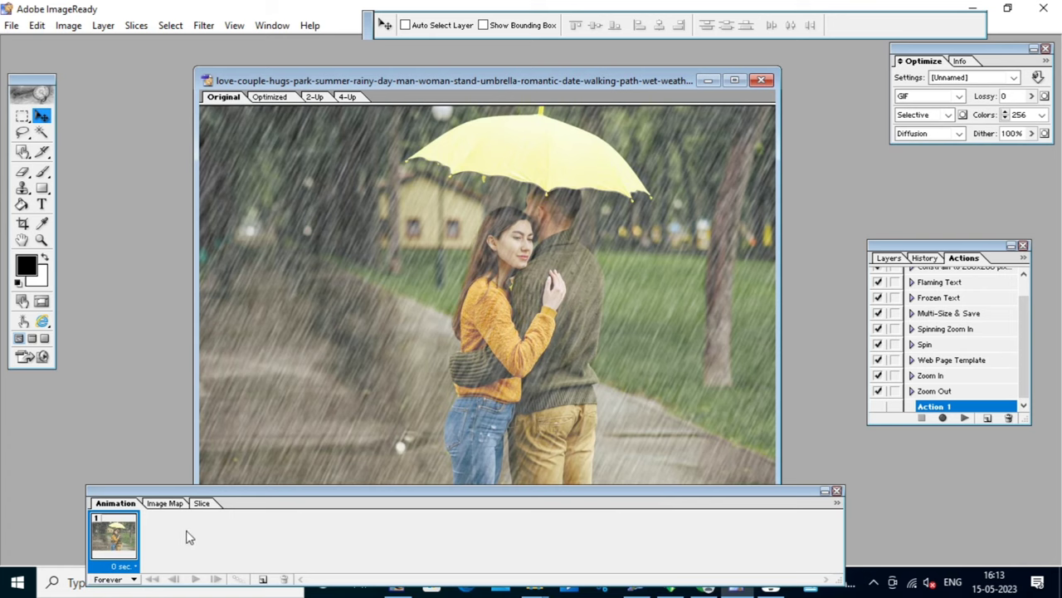
drag(270, 490, 308, 465)
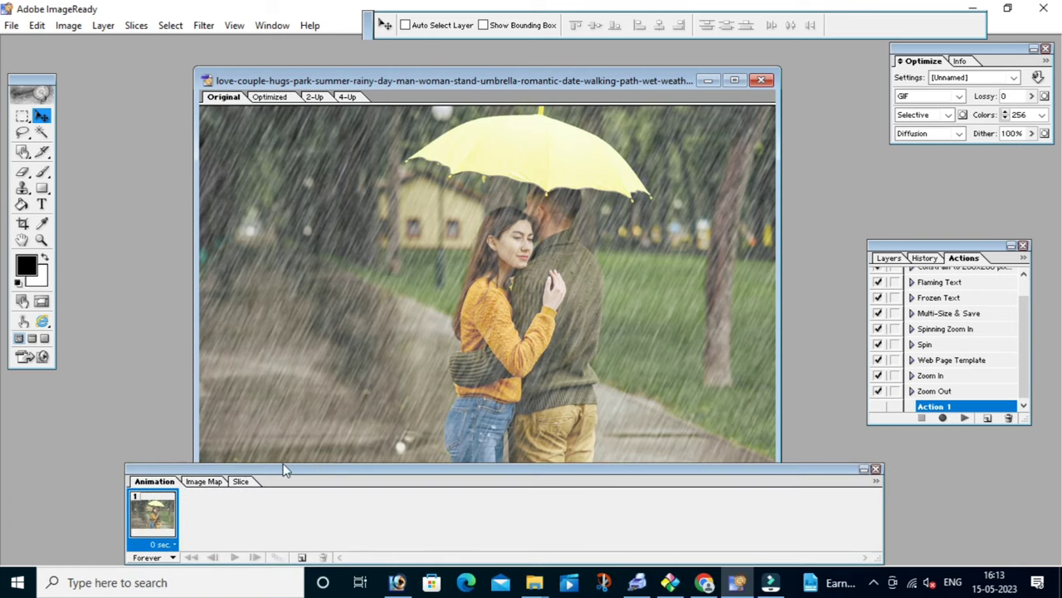
drag(282, 469, 267, 470)
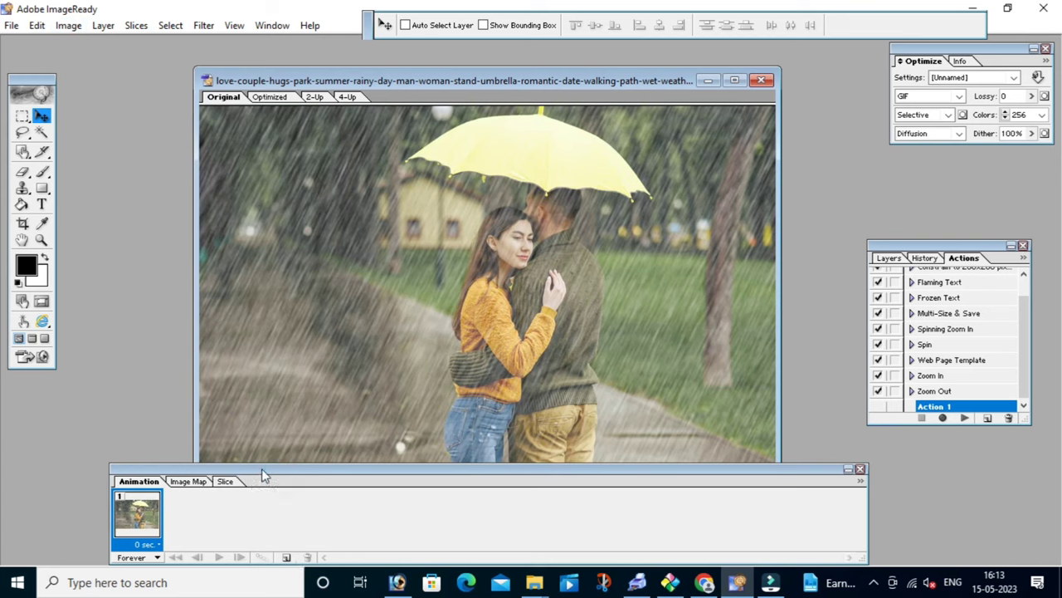
- Show the Animation palette from the Window menu and move the photo window higher
click(269, 27)
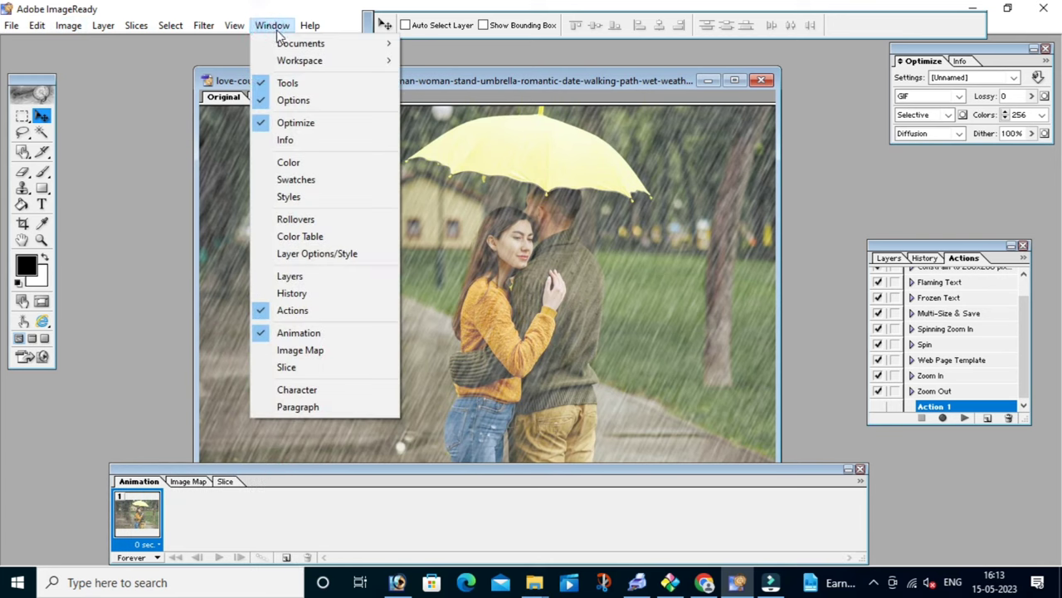
click(306, 333)
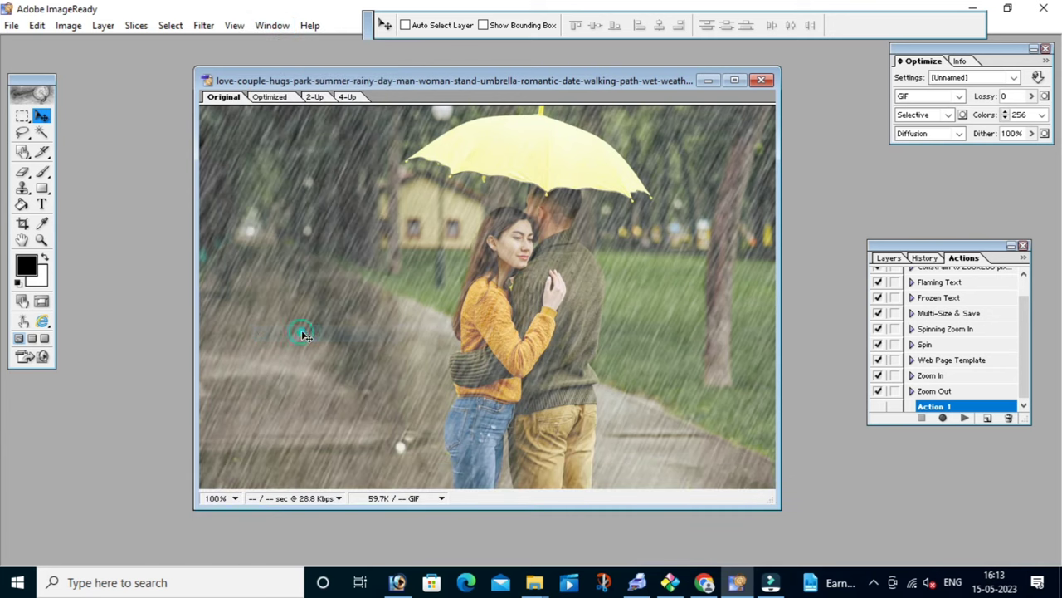
click(272, 25)
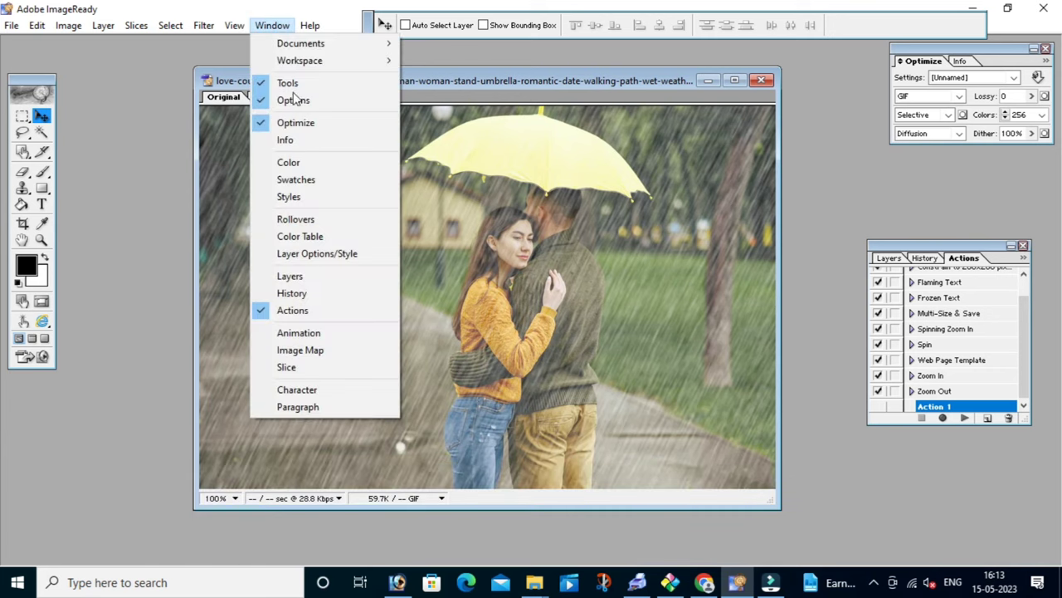
click(298, 333)
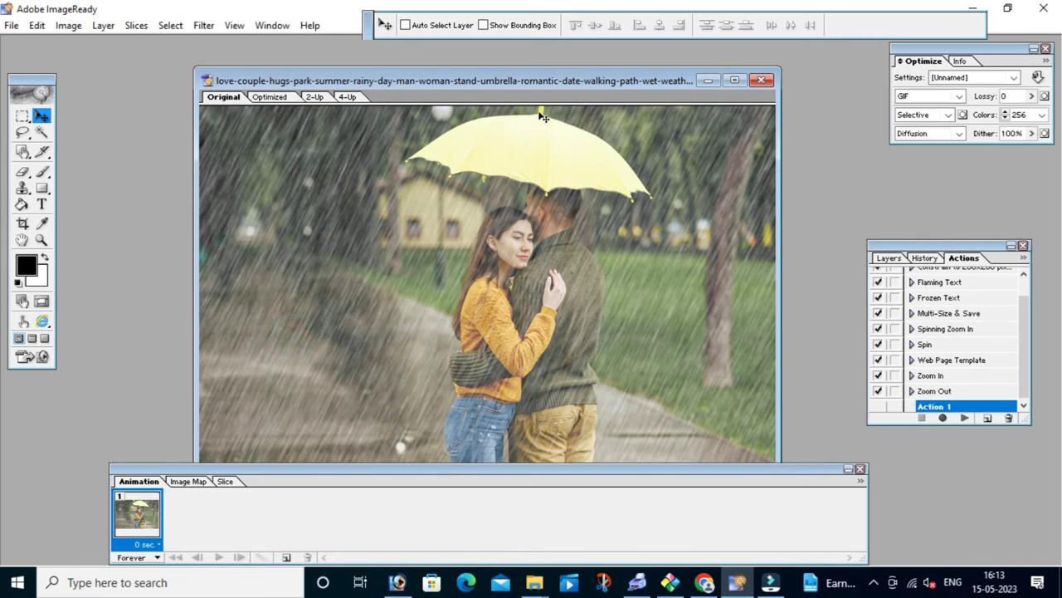
drag(543, 82, 542, 57)
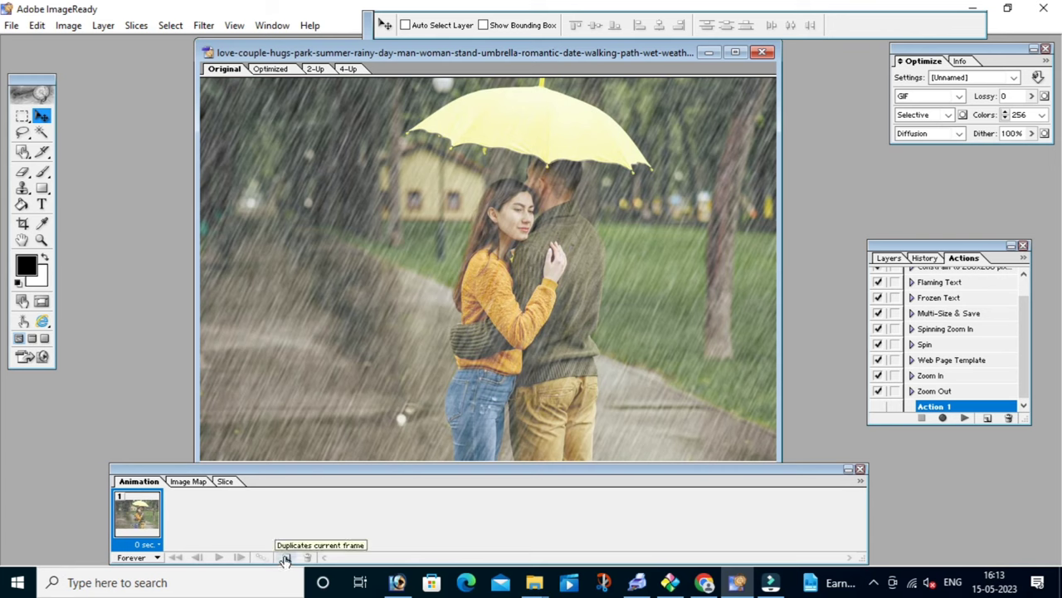
- Duplicate the first animation frame and set up tweening to add 5 frames from the previous frame
click(285, 558)
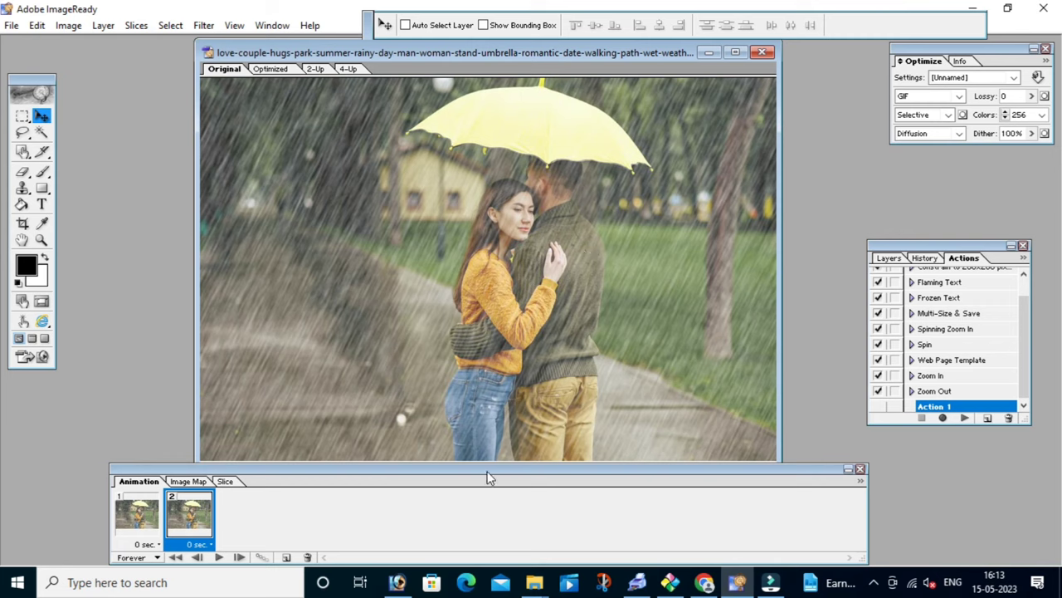
drag(476, 469, 482, 469)
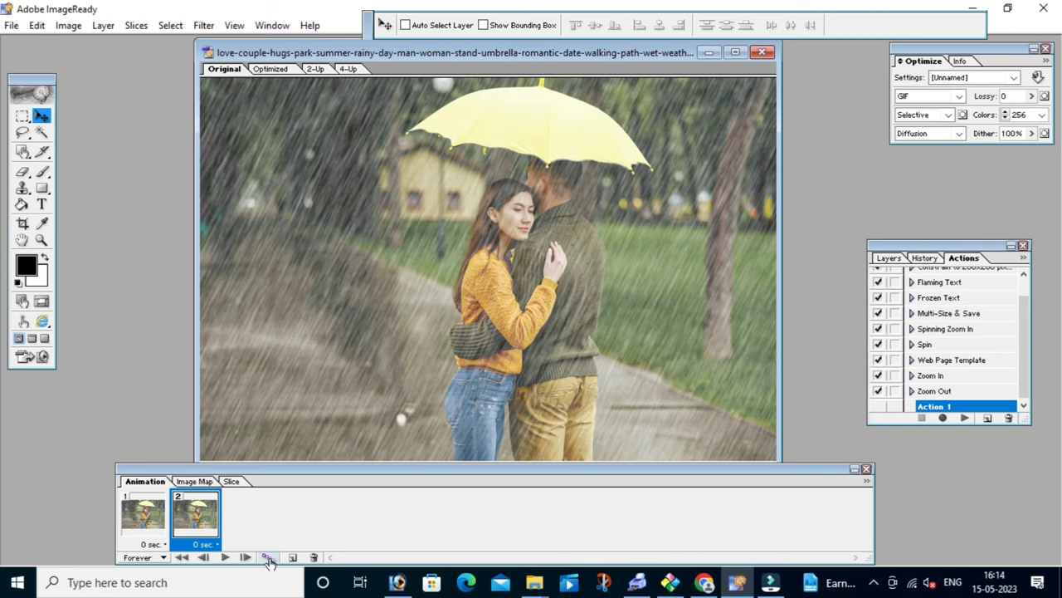
click(268, 558)
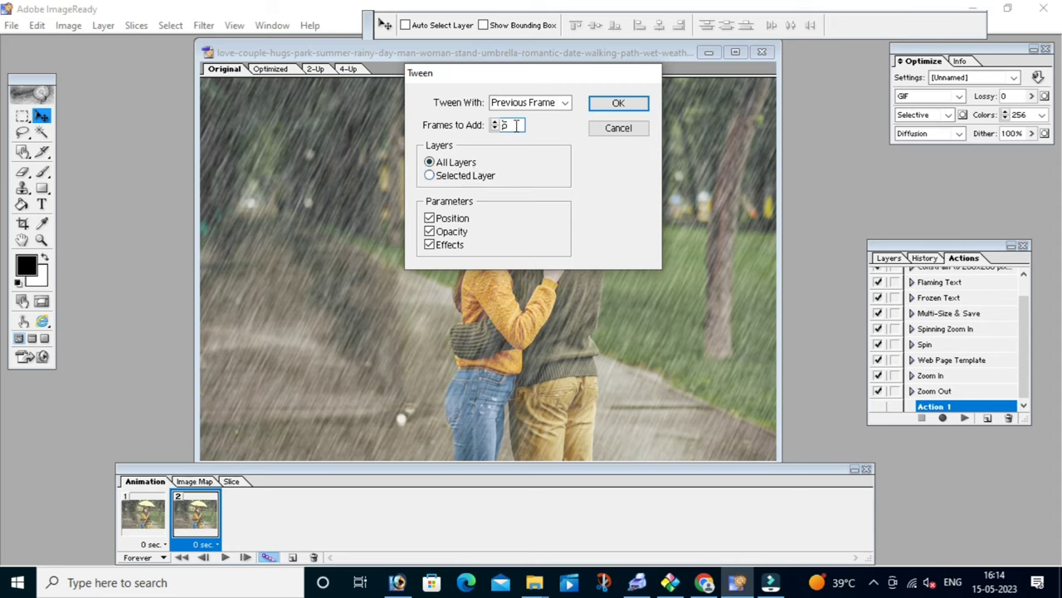
- Generate 5 tweened in-between frames, giving a seven-frame animation
click(512, 125)
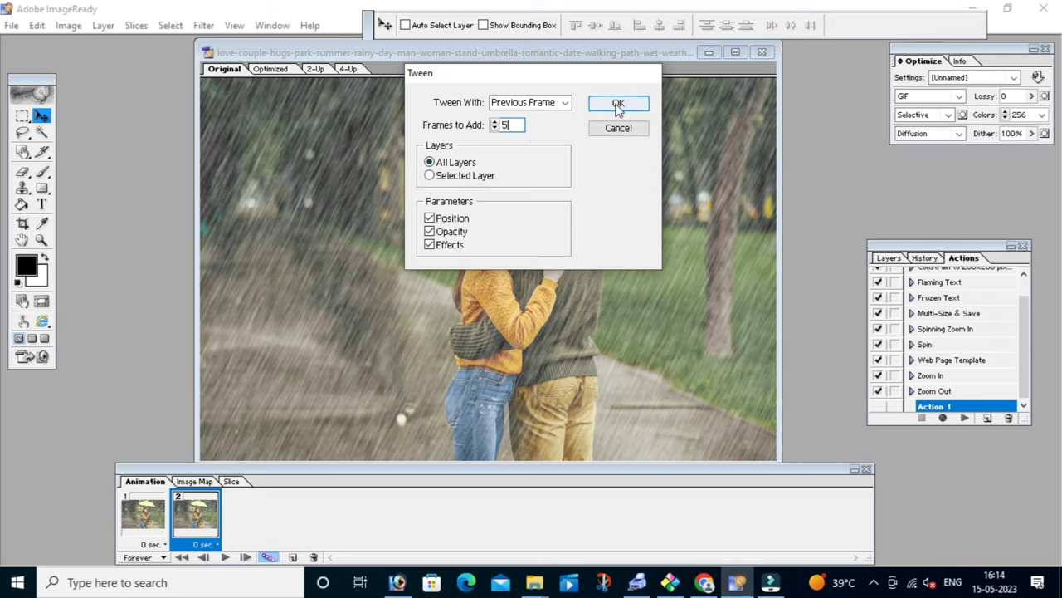
click(617, 103)
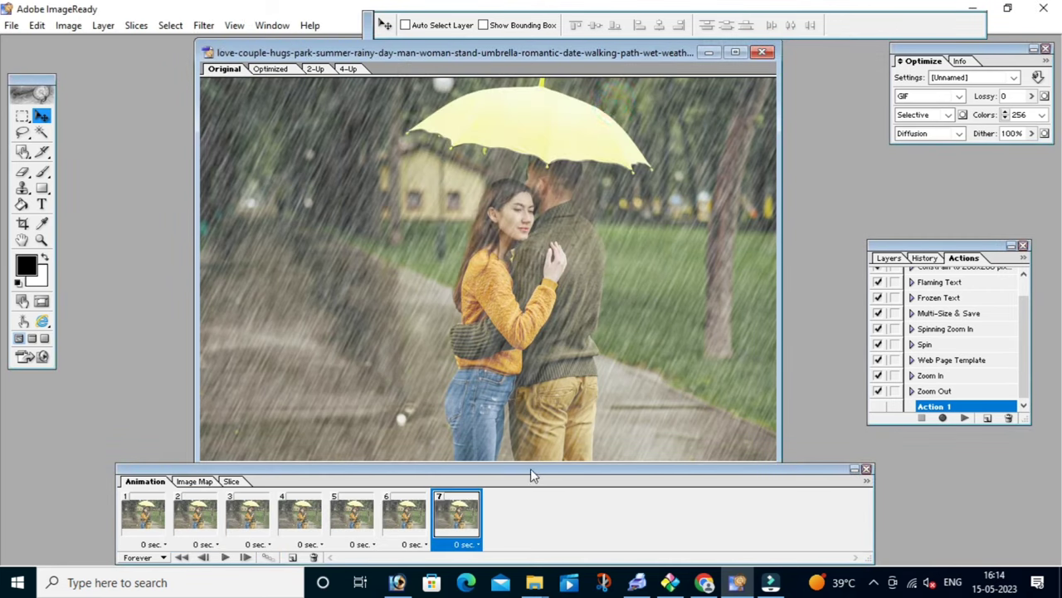
drag(533, 469, 546, 471)
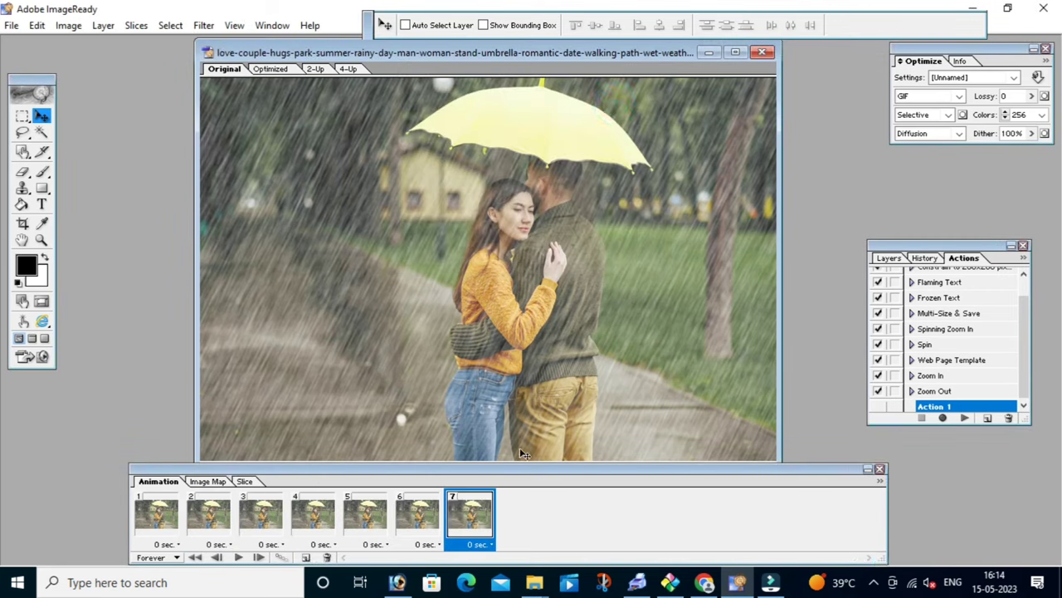
- Play the animation to preview the falling rain and widen the photo window
click(238, 559)
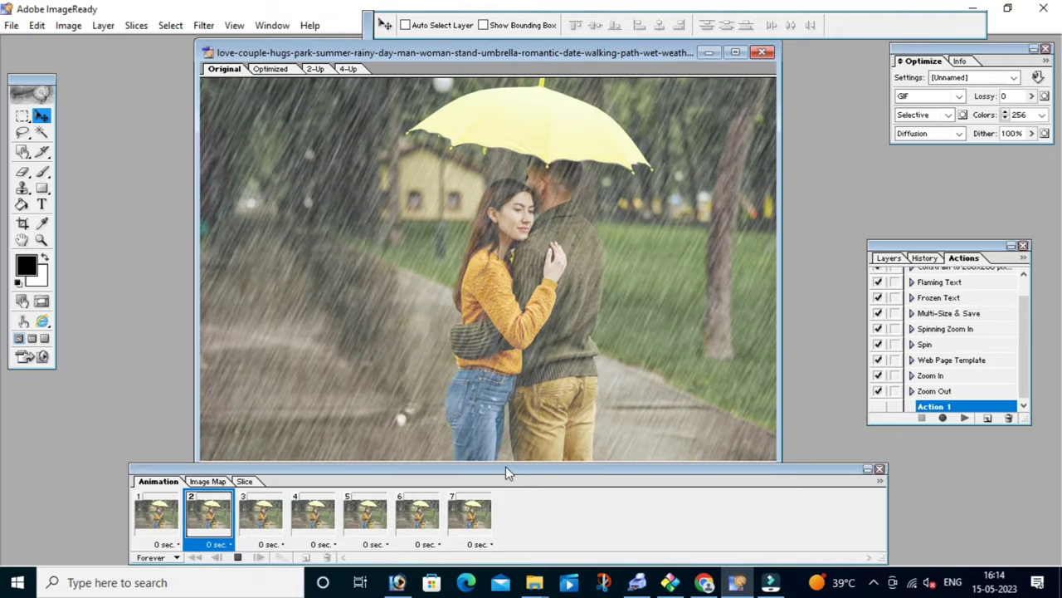
drag(510, 467, 505, 467)
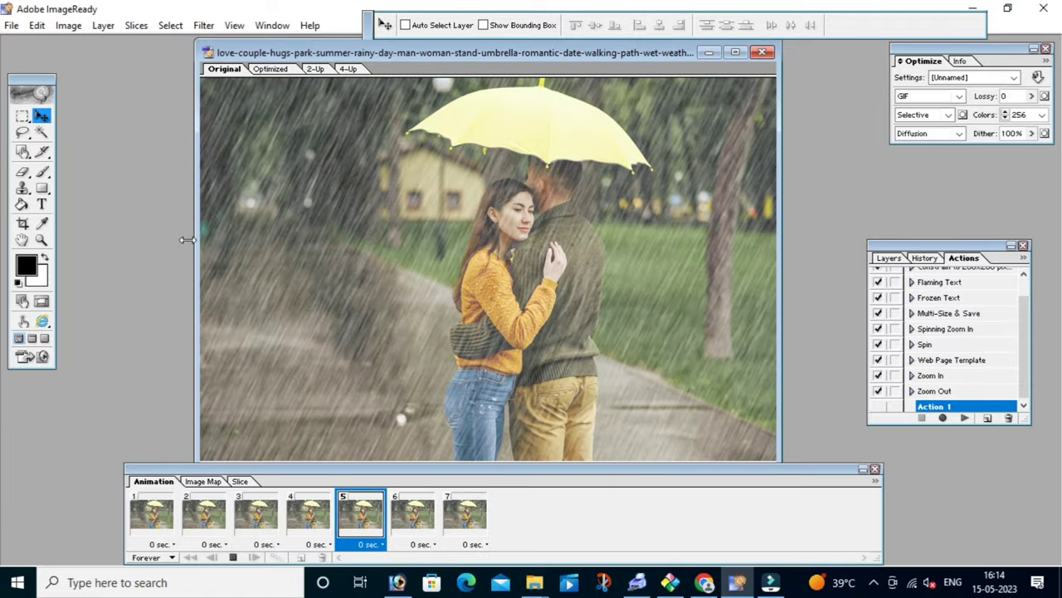
drag(196, 237, 176, 238)
drag(781, 256, 797, 254)
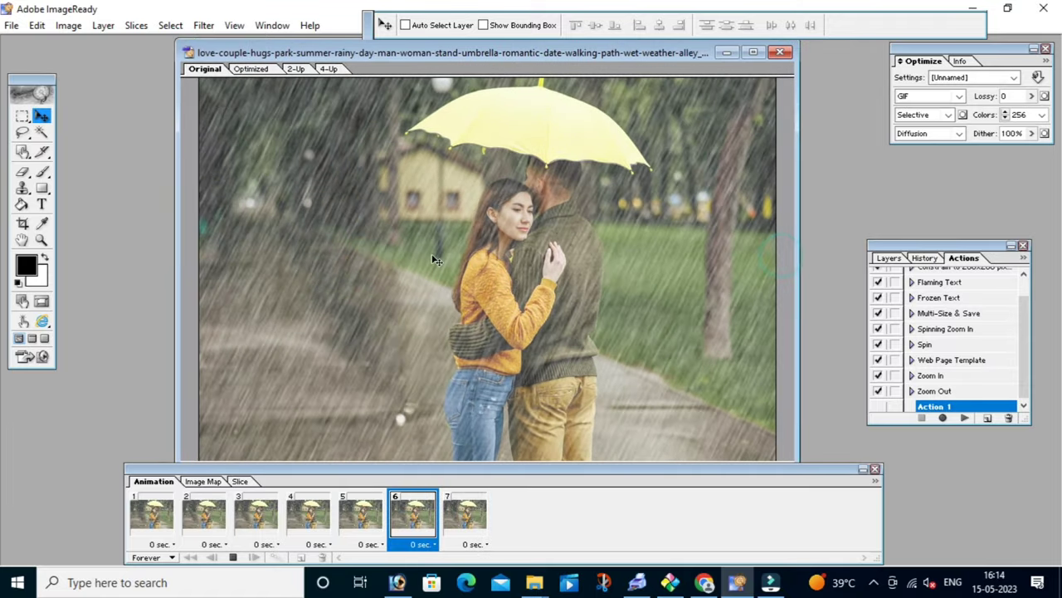
- Save Optimized As a GIF named 'NEW IMAGE' on the Desktop
click(13, 26)
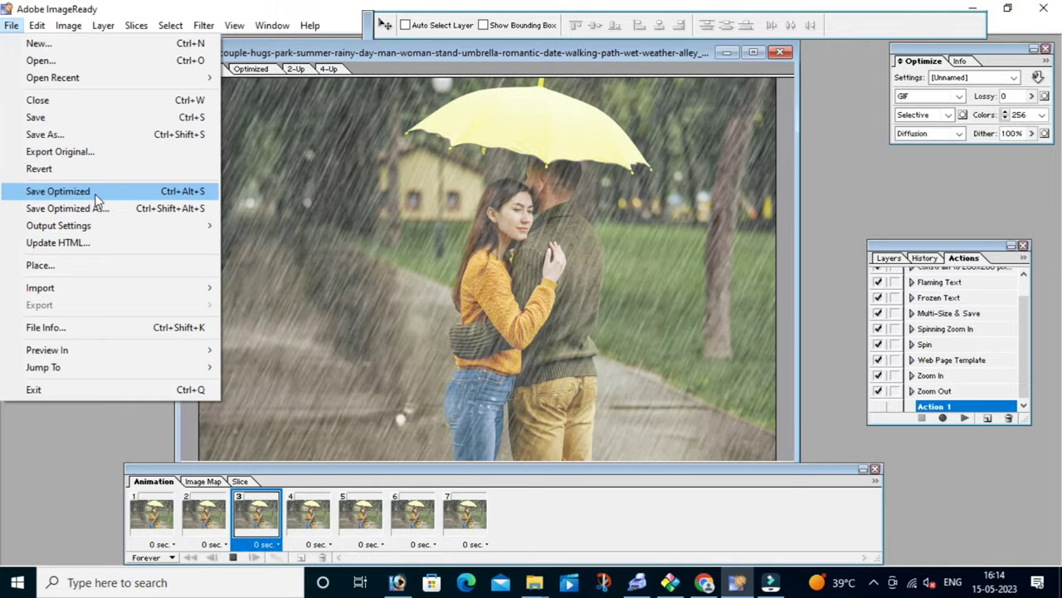
click(101, 212)
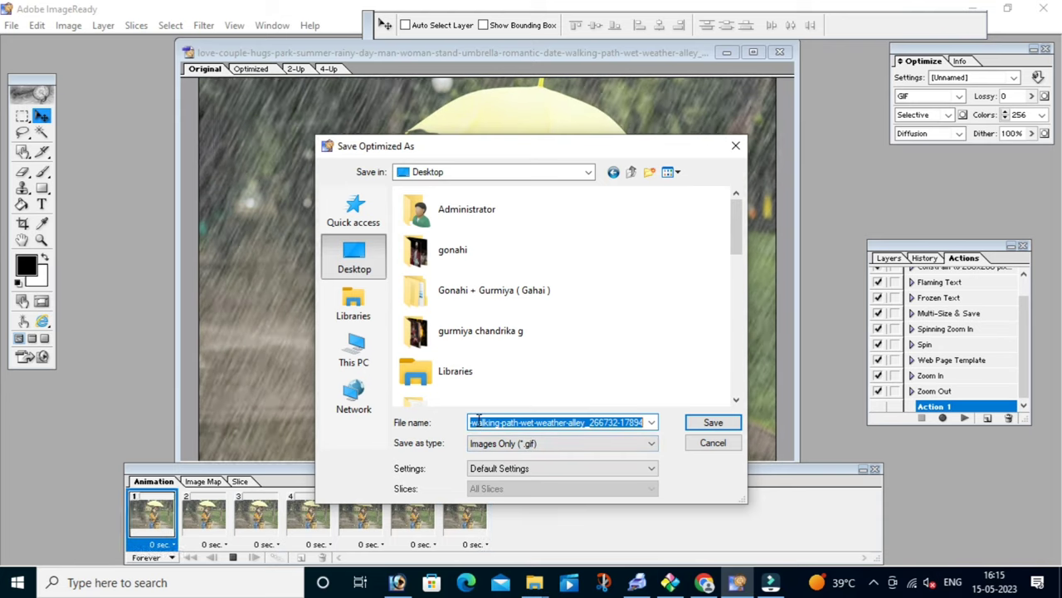
text(NE)
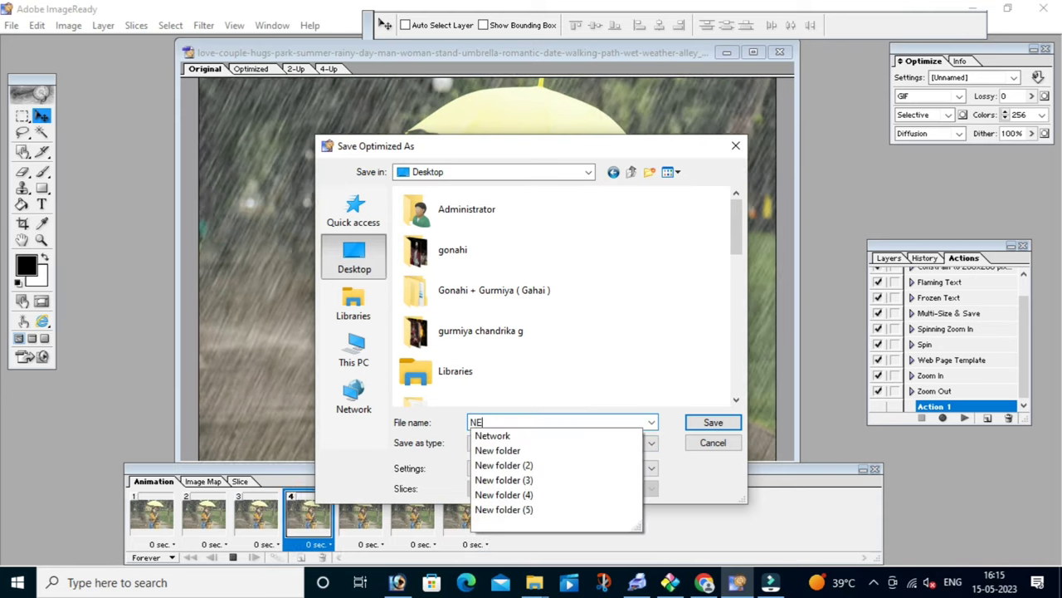
text(W IMAGE)
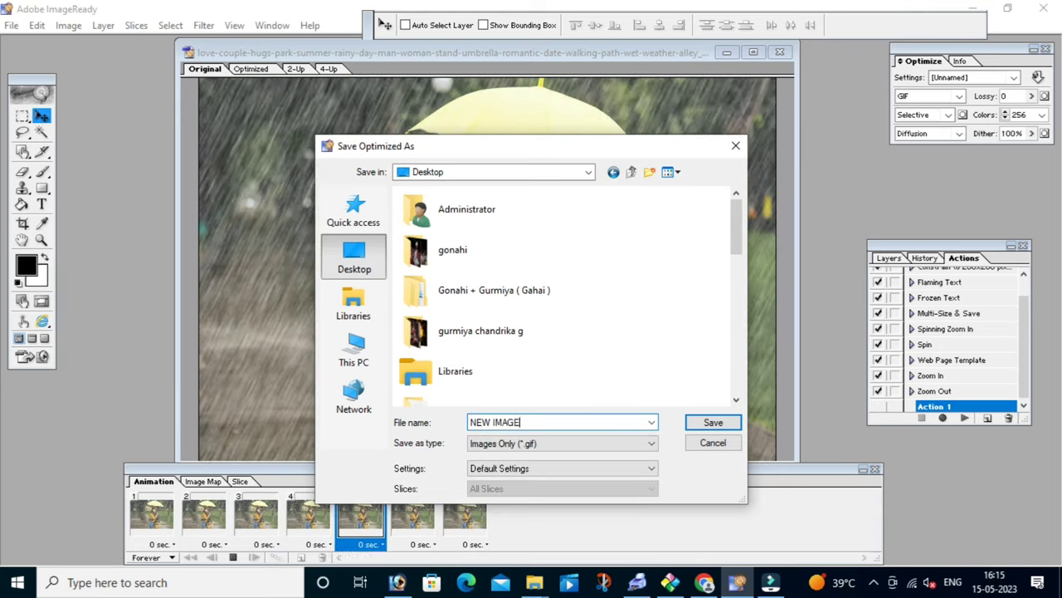
click(712, 424)
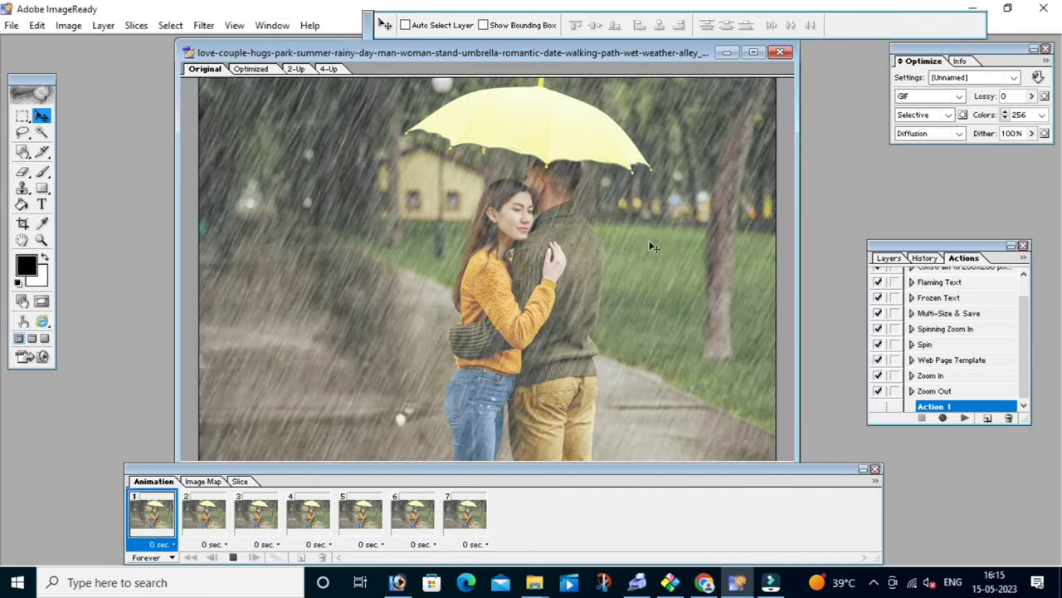
- Hide the palettes, minimize ImageReady, Photoshop and the USB folder, and dismiss the ink warning
key(Tab)
click(983, 14)
click(972, 9)
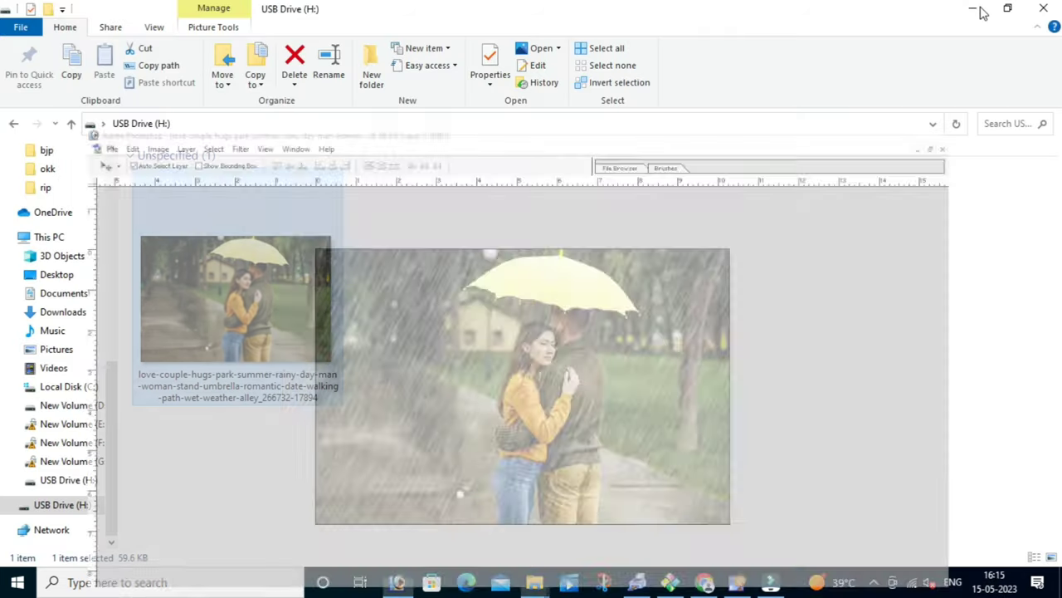
click(974, 10)
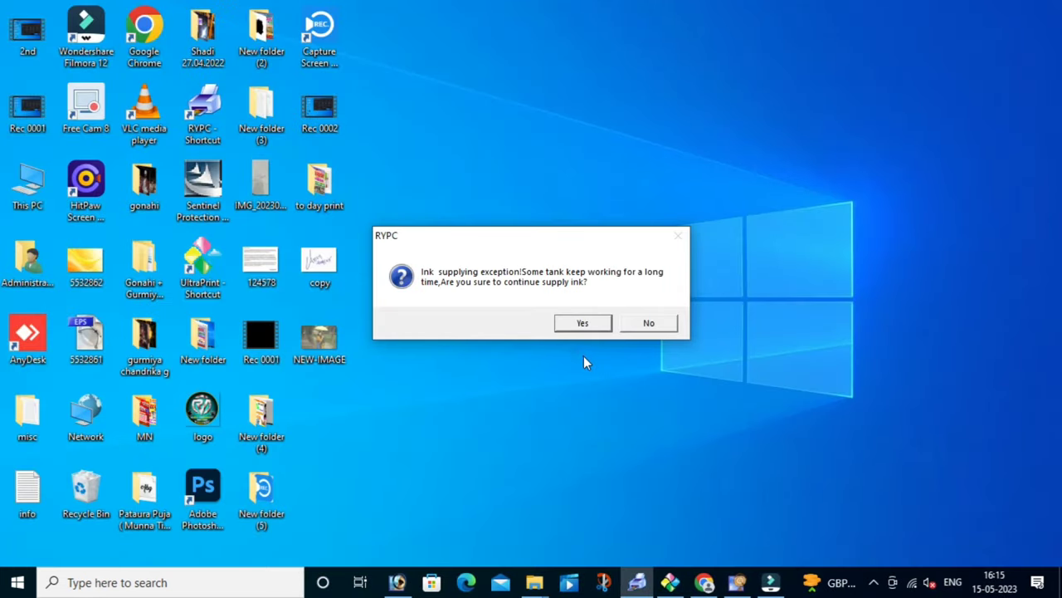
click(677, 322)
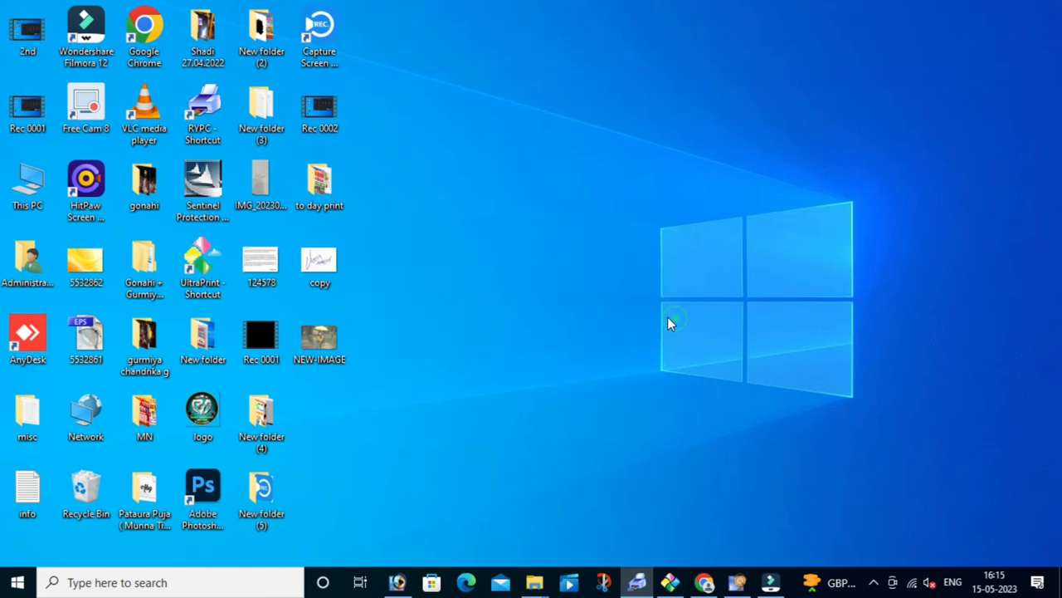
- Open NEW-IMAGE.gif from the desktop in Windows Photos to view the animation
right_click(332, 345)
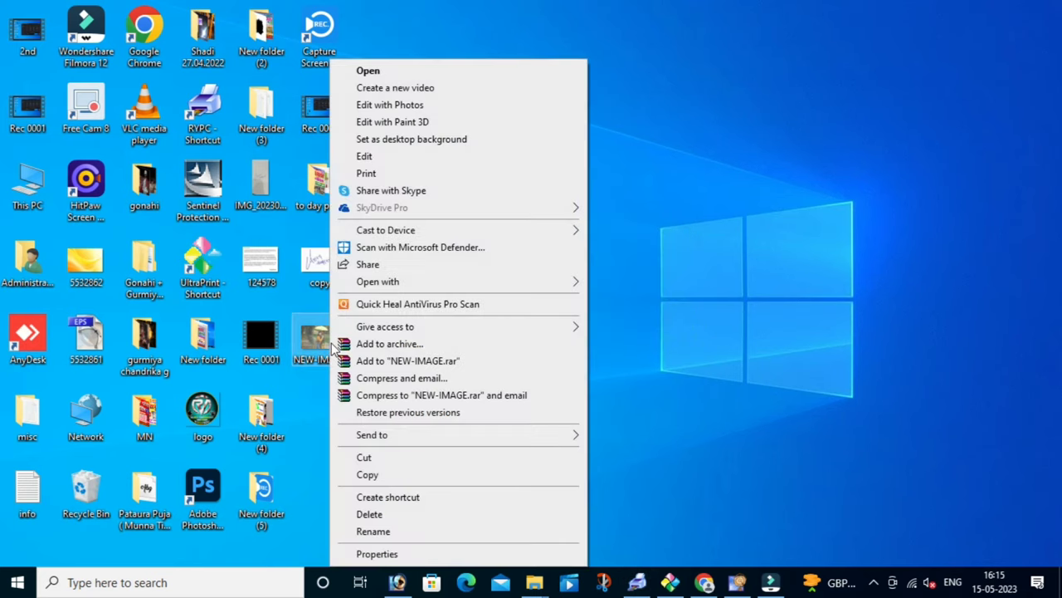
click(362, 71)
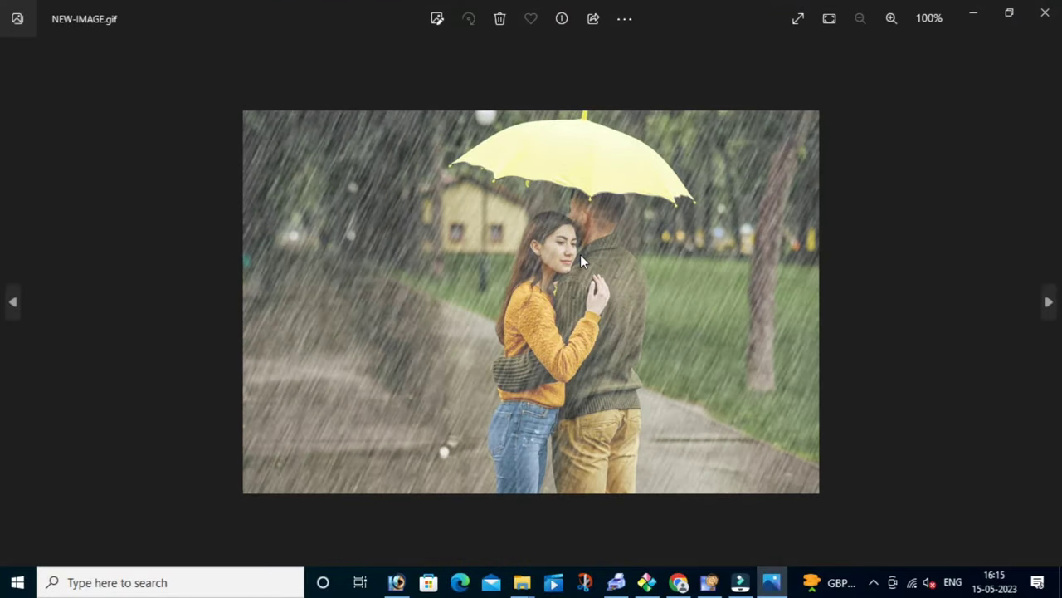
scroll(580, 257, up, 1)
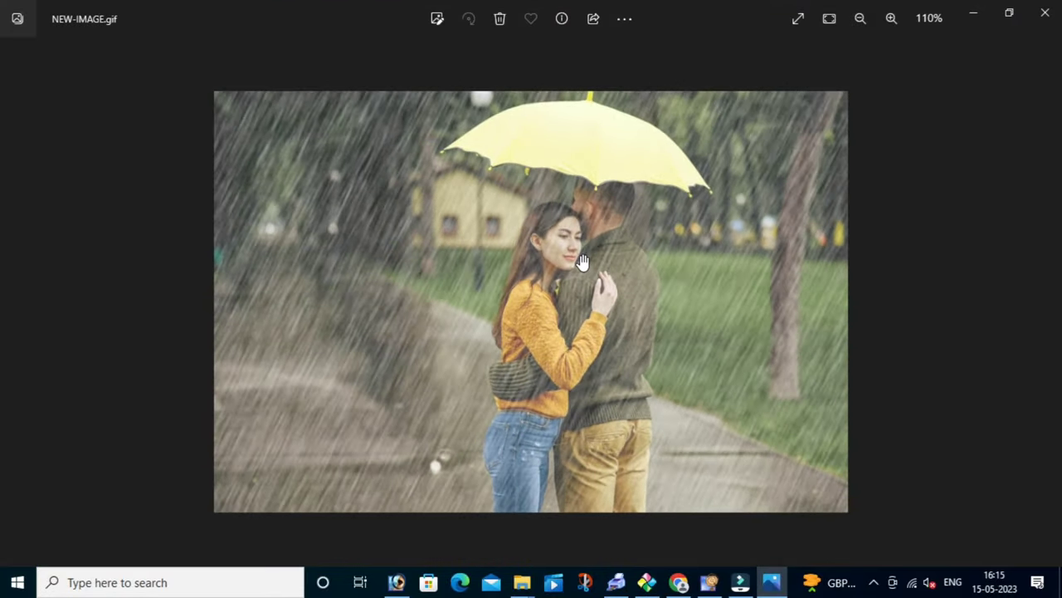